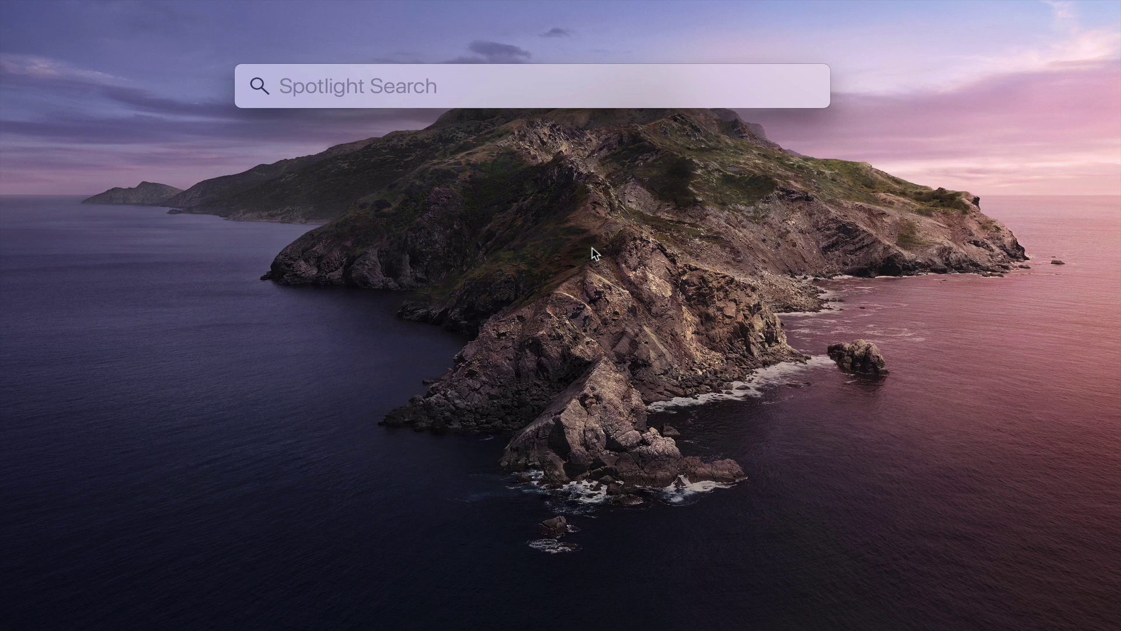
- Search Spotlight for 'weather in seoul' to get Seoul's 26° forecast, then select the query
text(weather in seou)
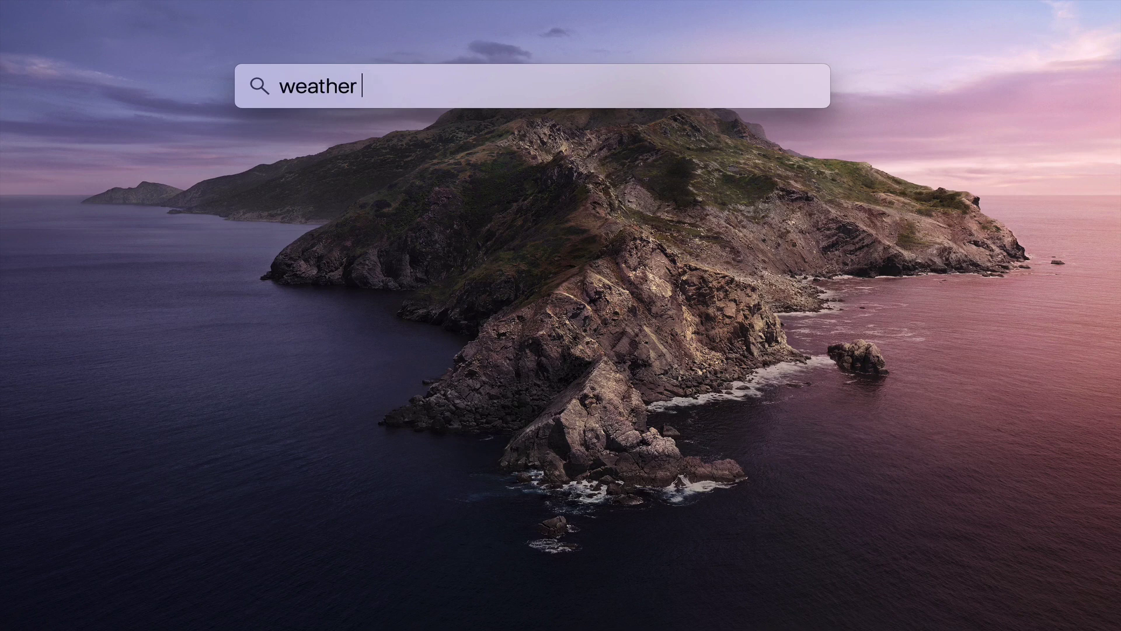
text(l)
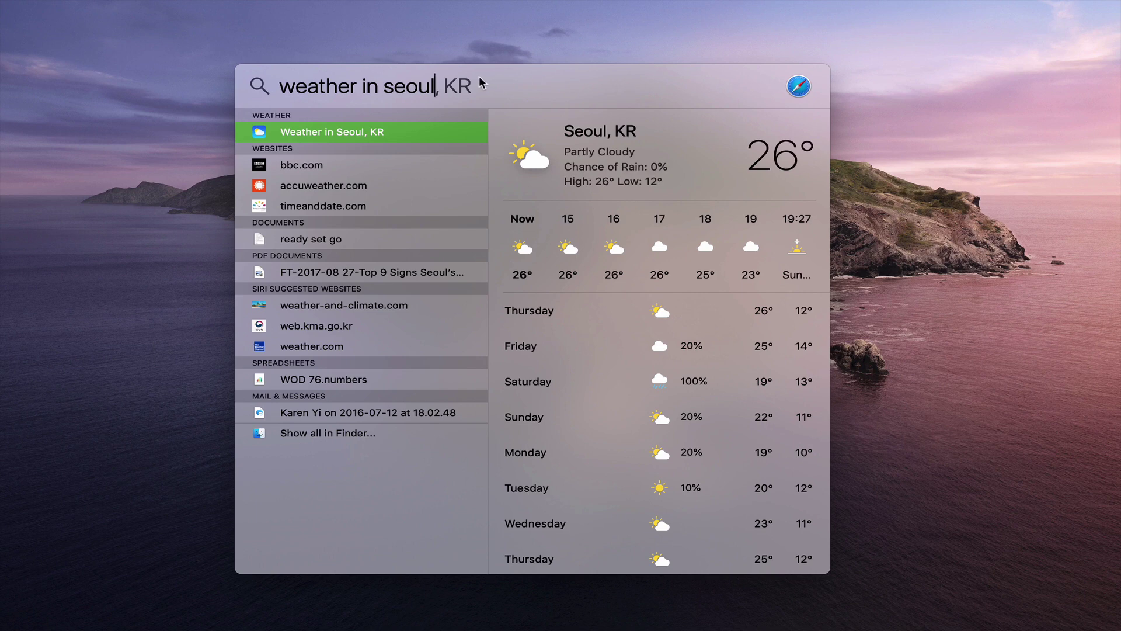
drag(436, 86, 285, 87)
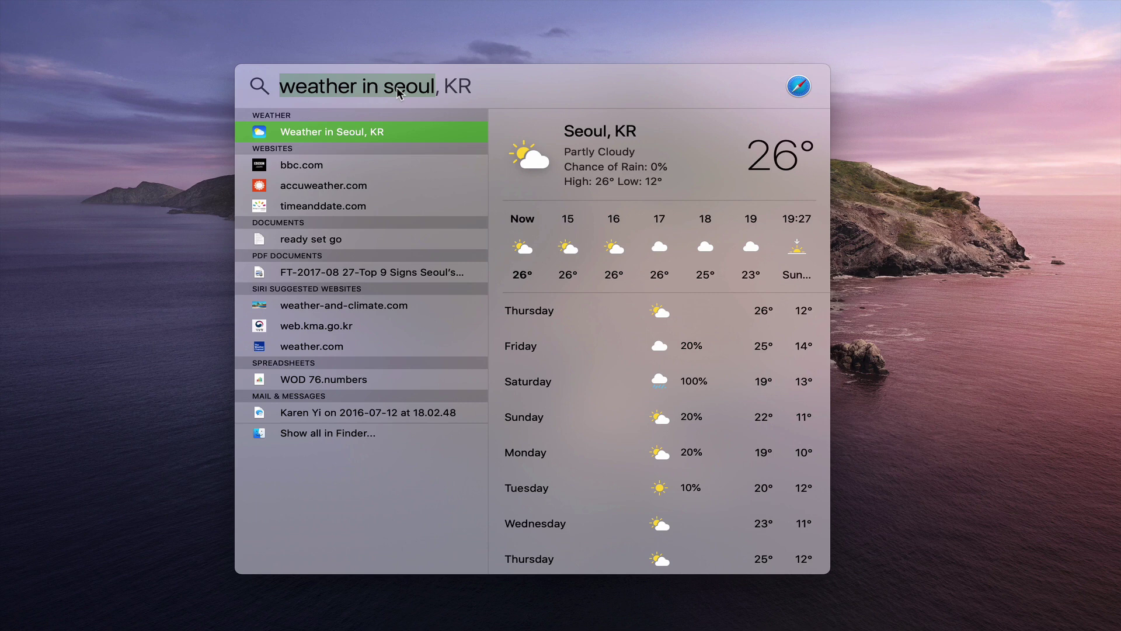
- Search 'remin' to find Reminders, then 'cal' to show the Calendar app, and start typing 'WOD'
text(remin)
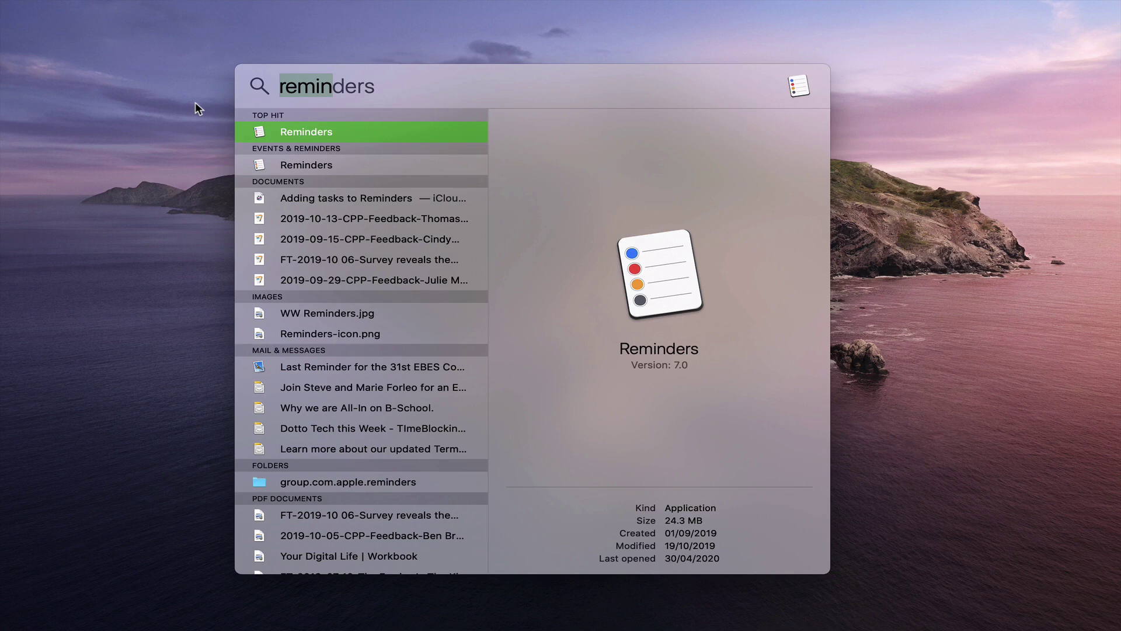
text(cal)
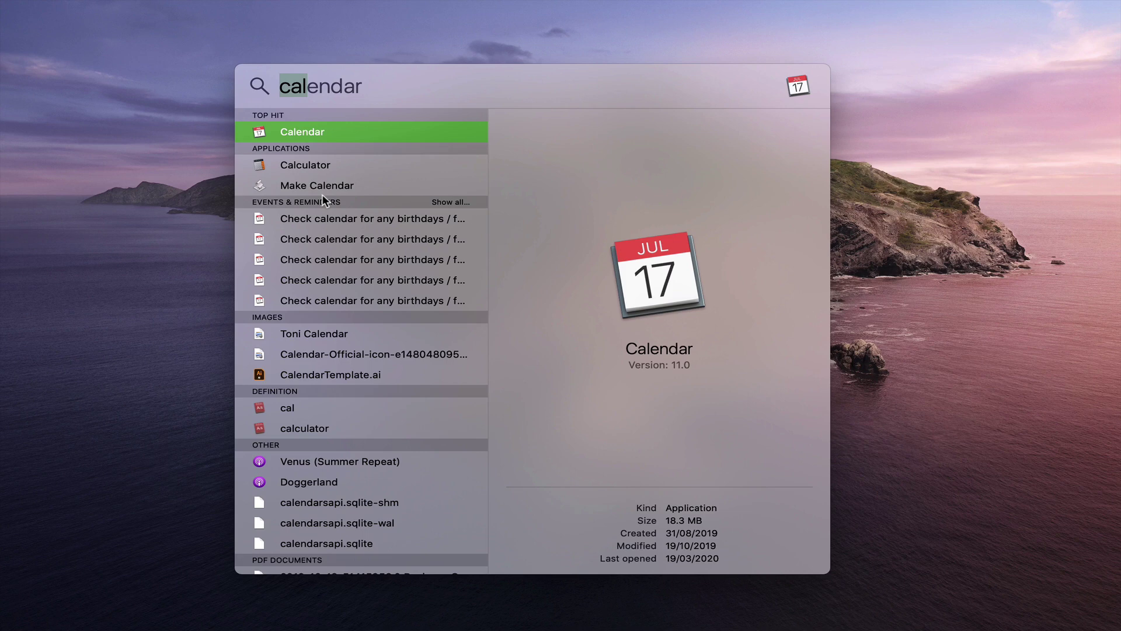
text(WOD)
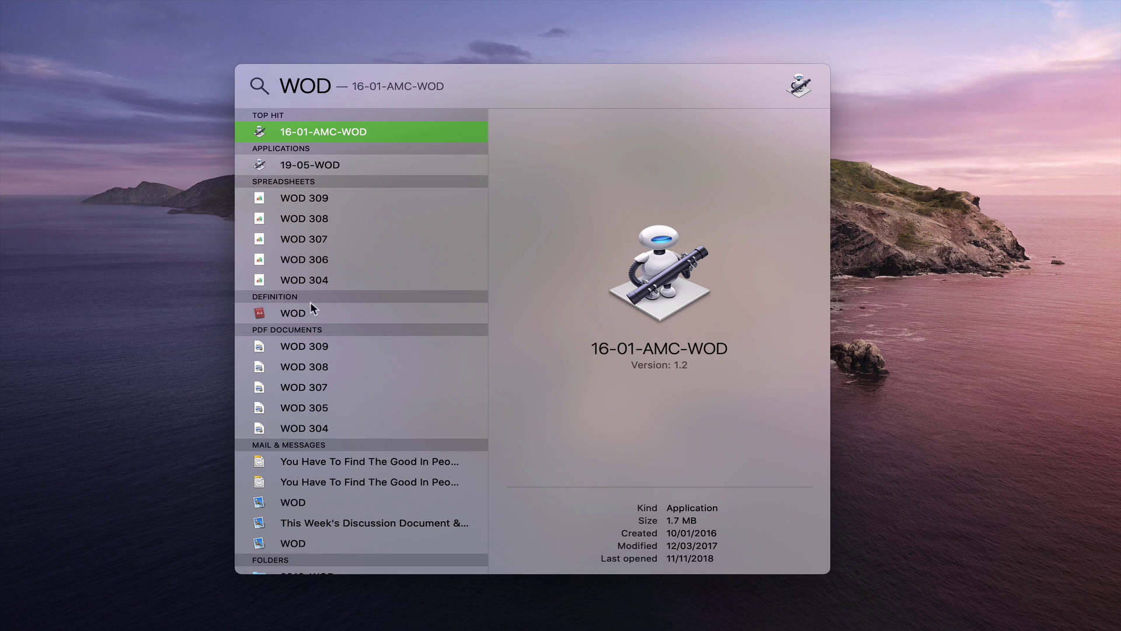
- Preview the WOD 309 spreadsheet and scroll its Week 309 table sideways
click(313, 198)
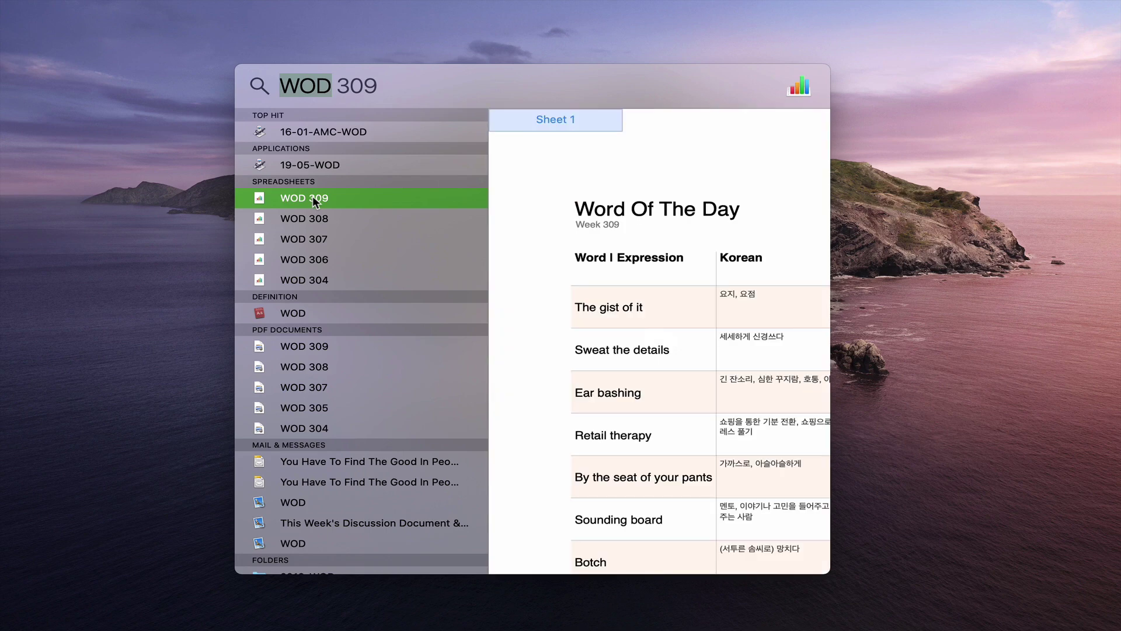
scroll(578, 309, right, 10)
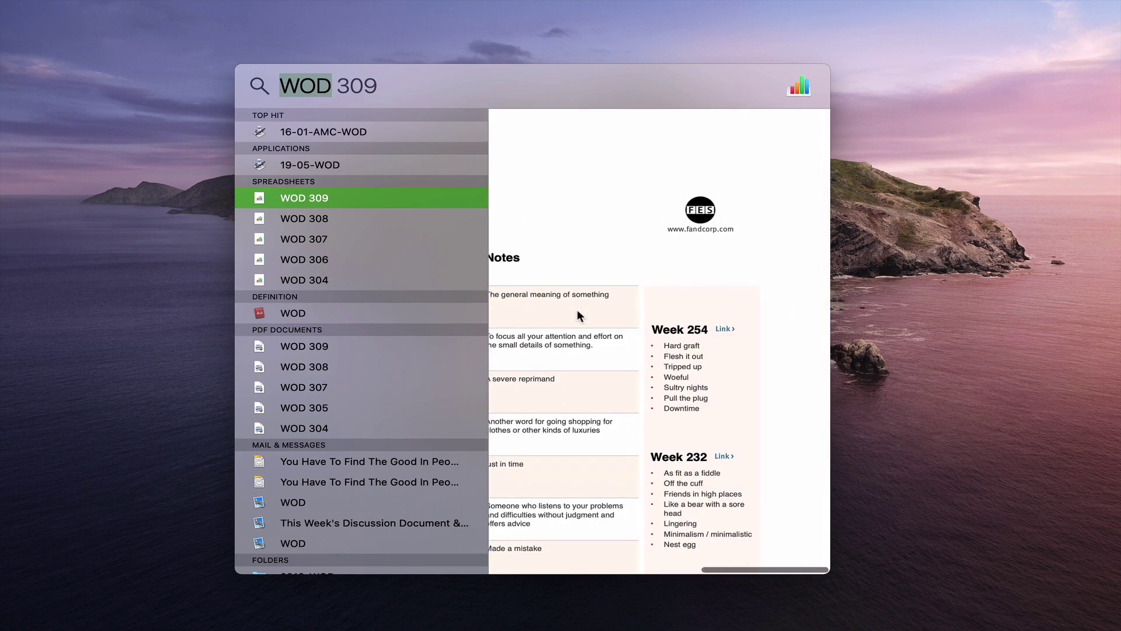
scroll(577, 309, left, 10)
scroll(578, 309, left, 2)
scroll(577, 309, right, 10)
scroll(577, 309, left, 10)
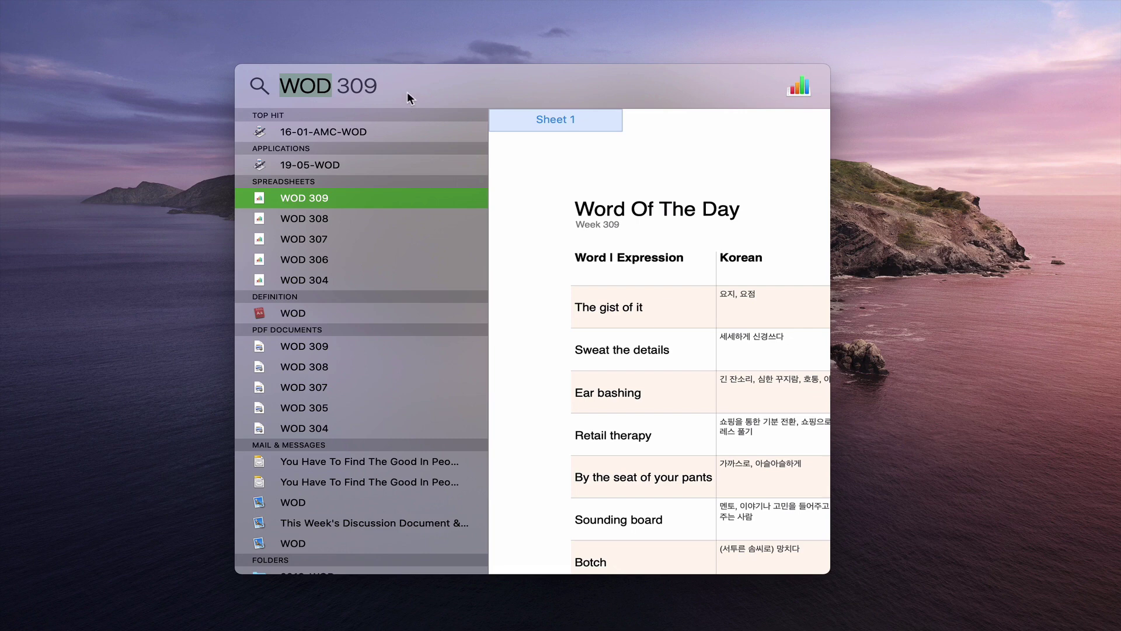
- Search 'FT' and preview the jargon survey document, scrolling through it
key(Right)
text(FT)
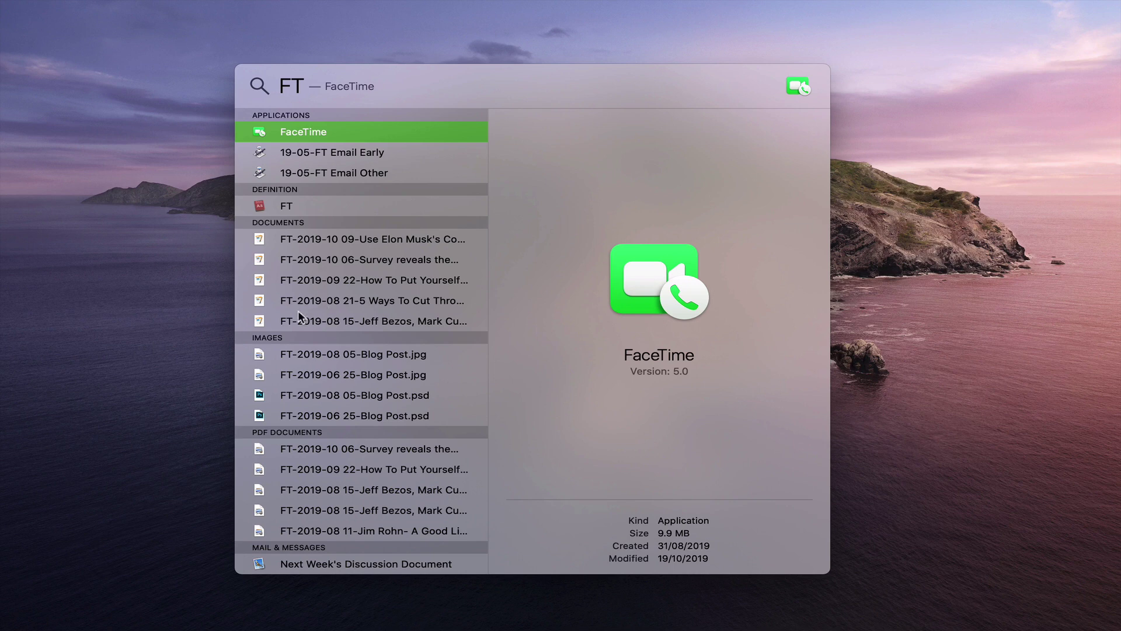
click(301, 259)
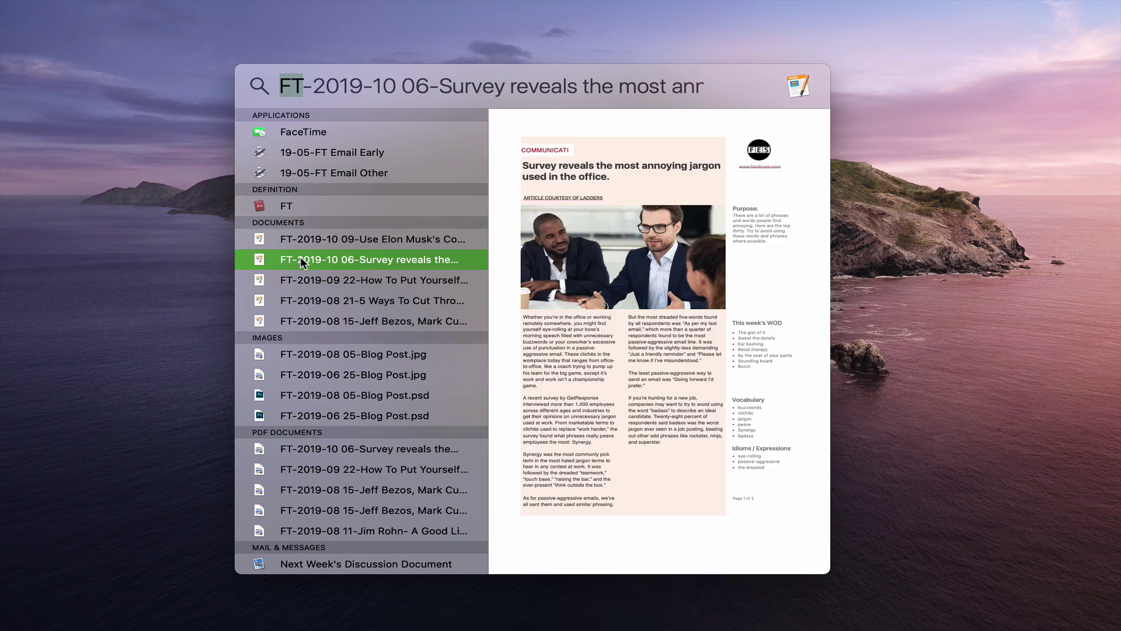
scroll(560, 252, down, 10)
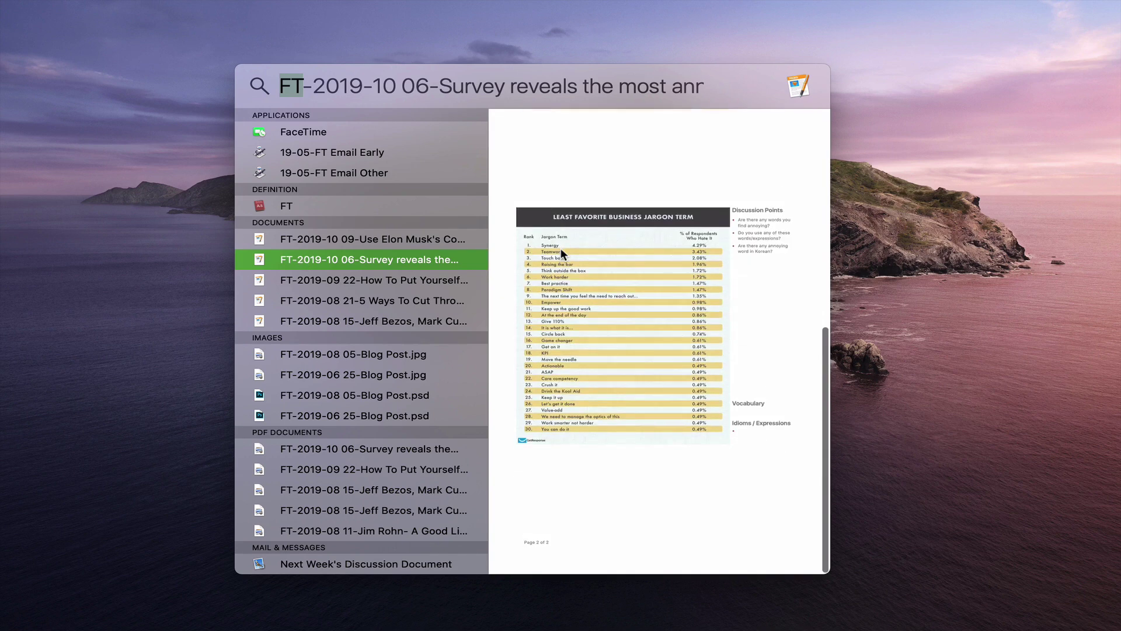
scroll(560, 248, up, 10)
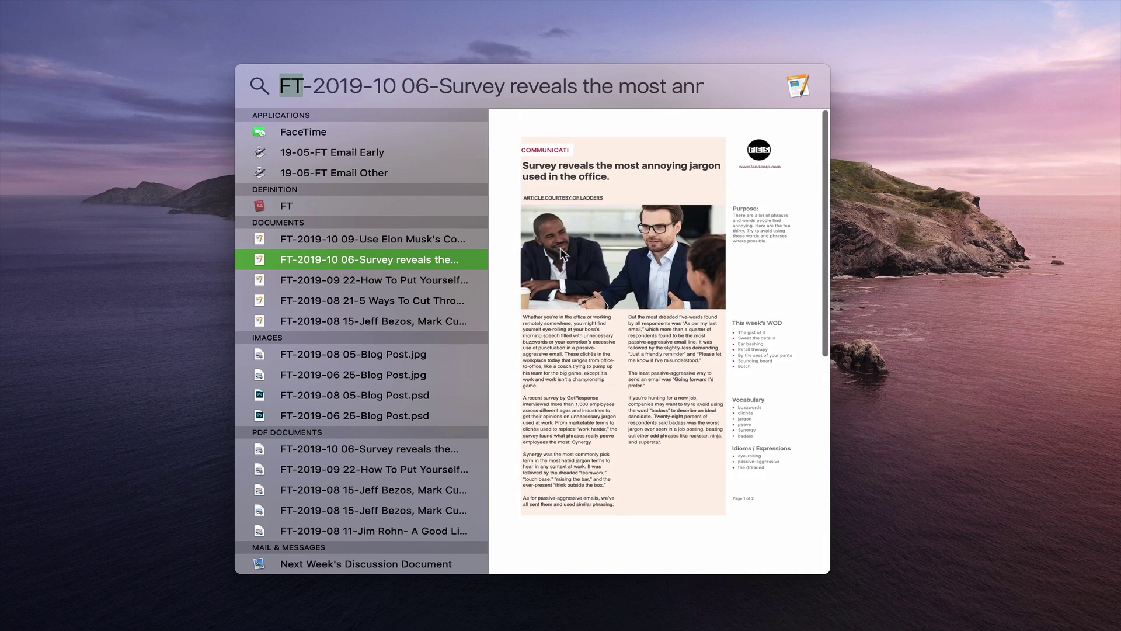
- Preview the 'How To Put Yourself Into a Peak State' article and scroll through it
click(375, 283)
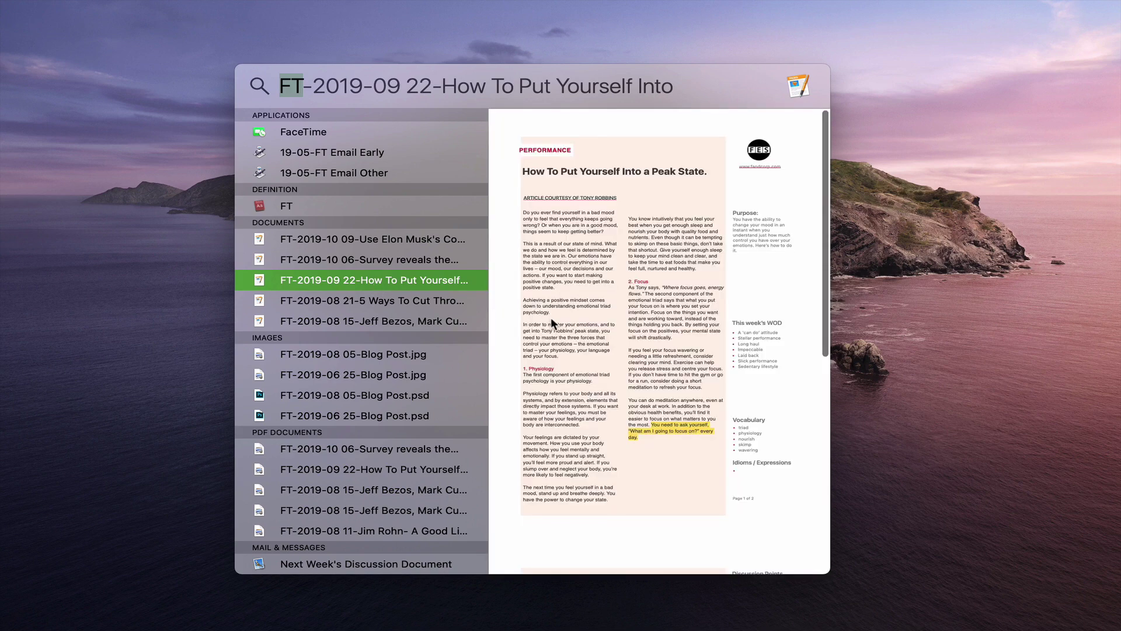
scroll(551, 317, down, 10)
scroll(552, 318, up, 10)
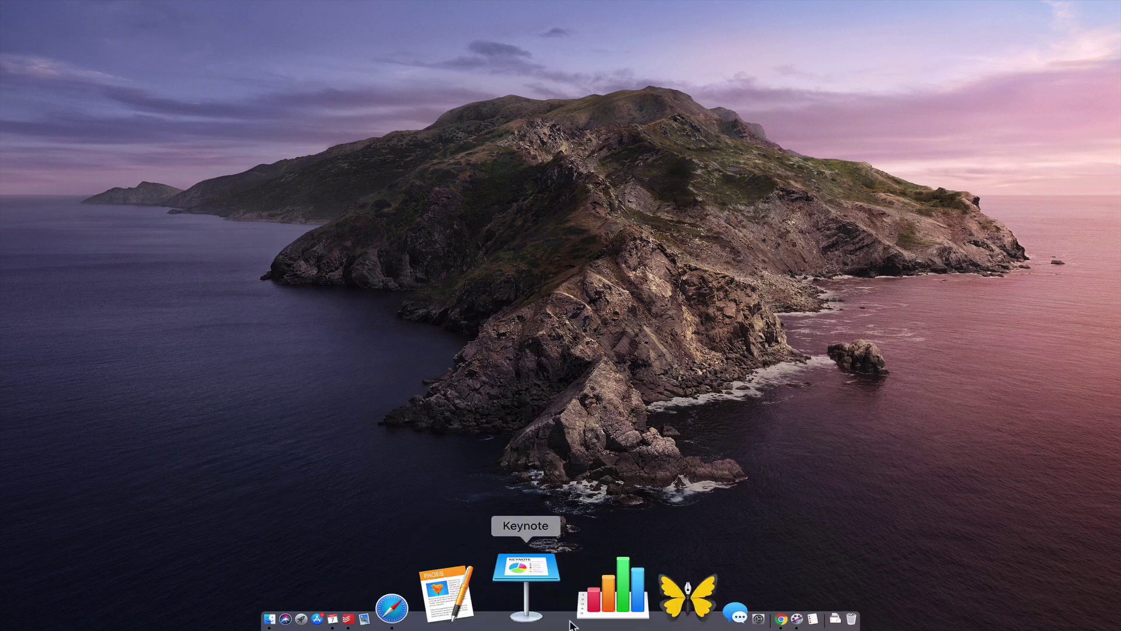
- Open System Preferences' Spotlight pane and scroll its Search Results category list
click(614, 607)
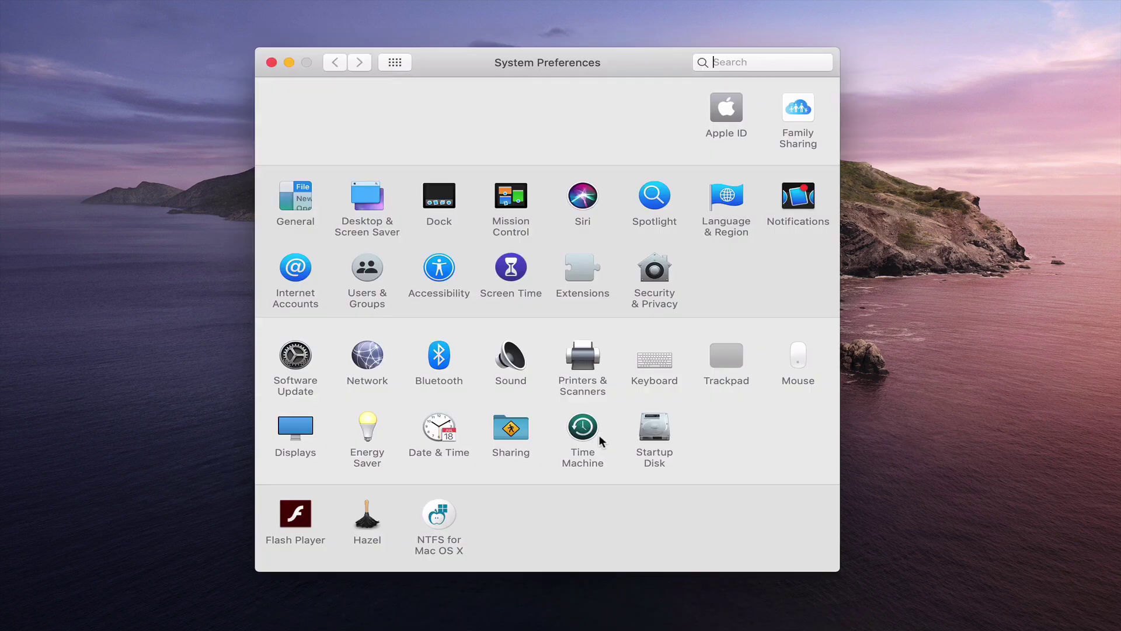
click(651, 195)
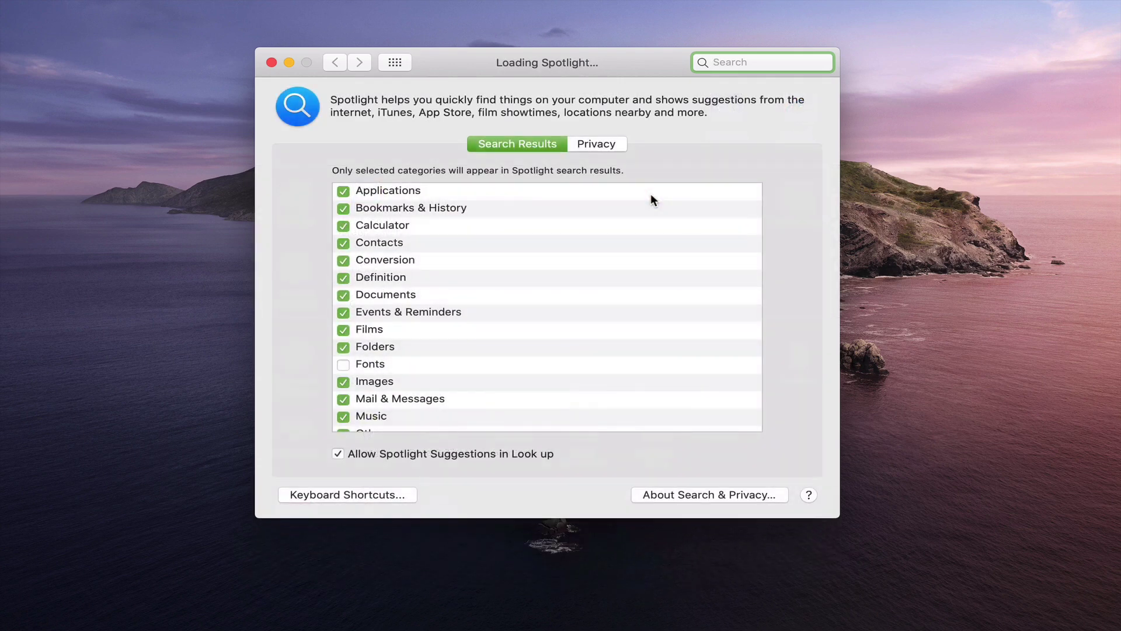
scroll(376, 227, up, 2)
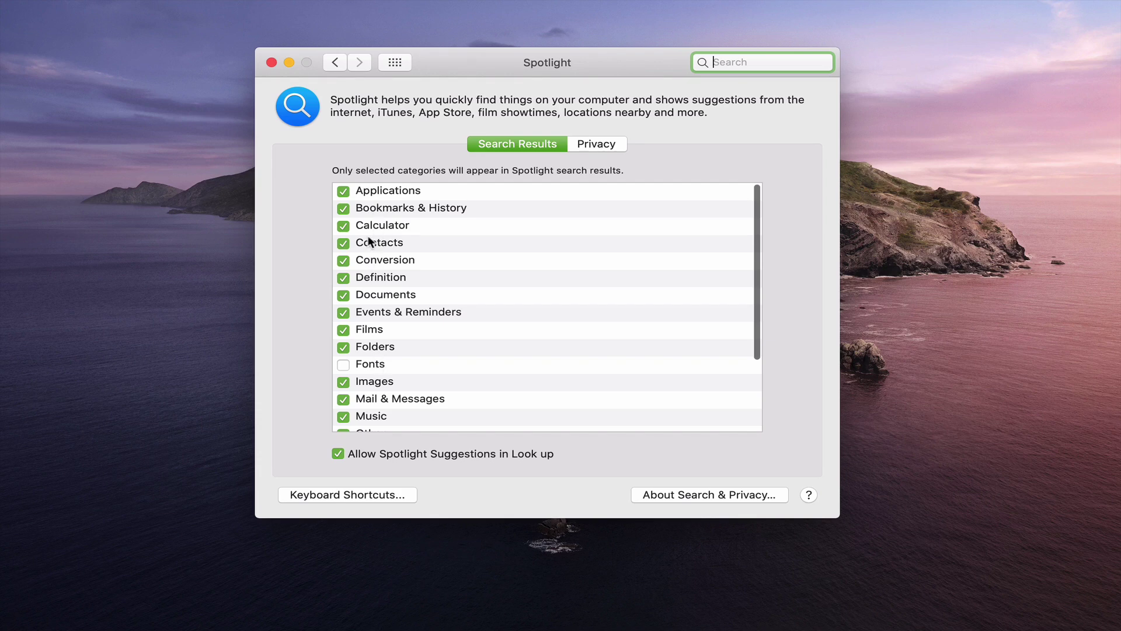
scroll(374, 274, down, 3)
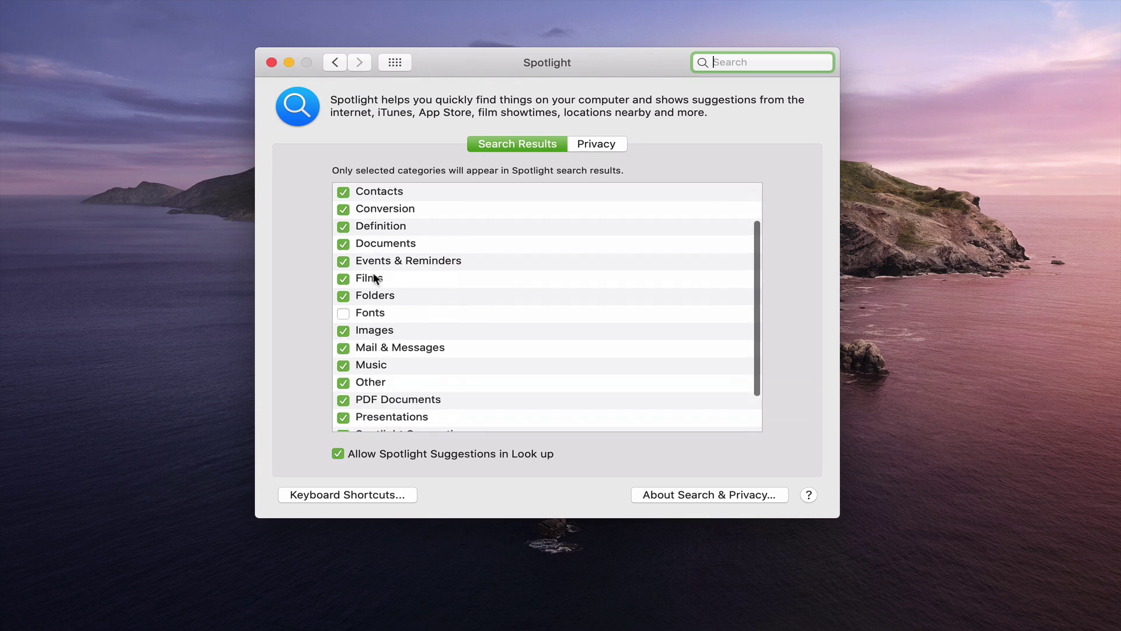
scroll(374, 274, up, 3)
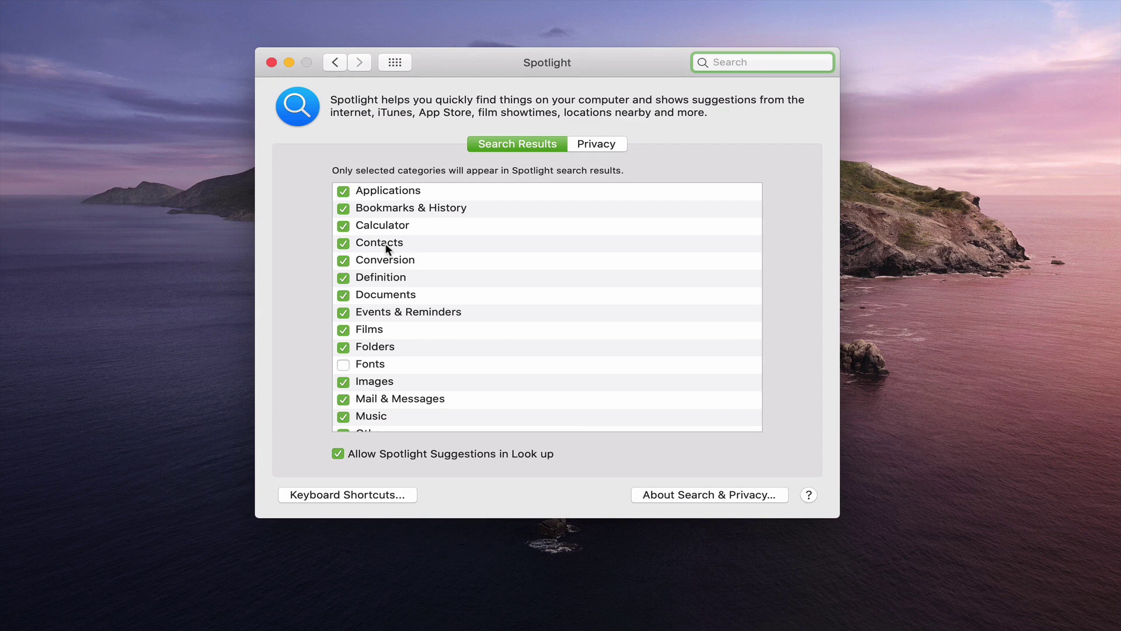
key(super+space)
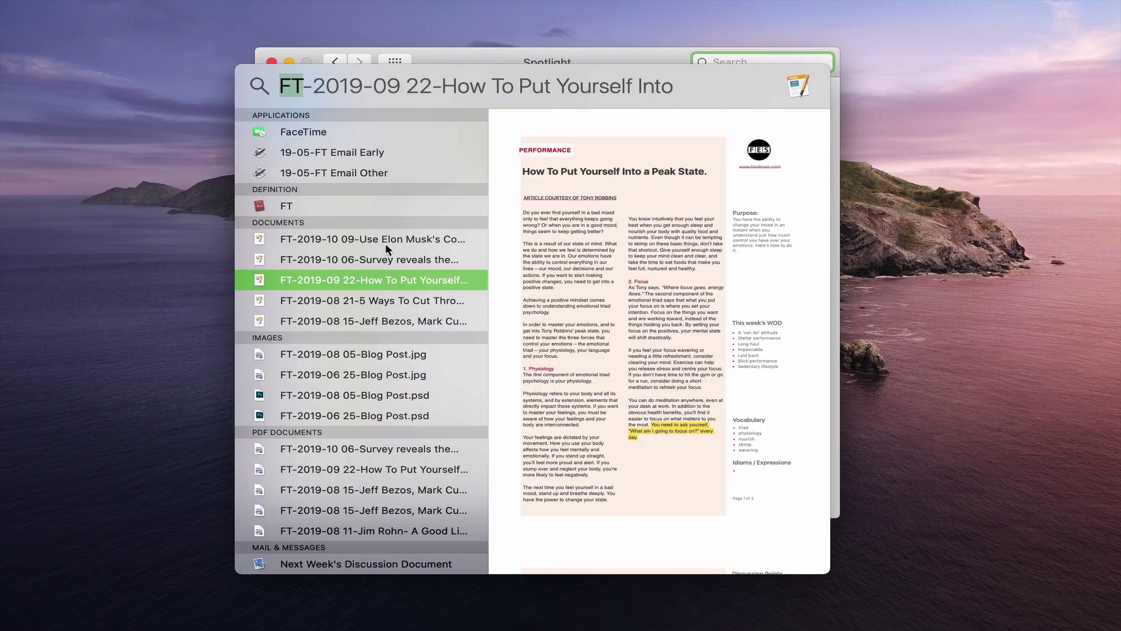
text(carl)
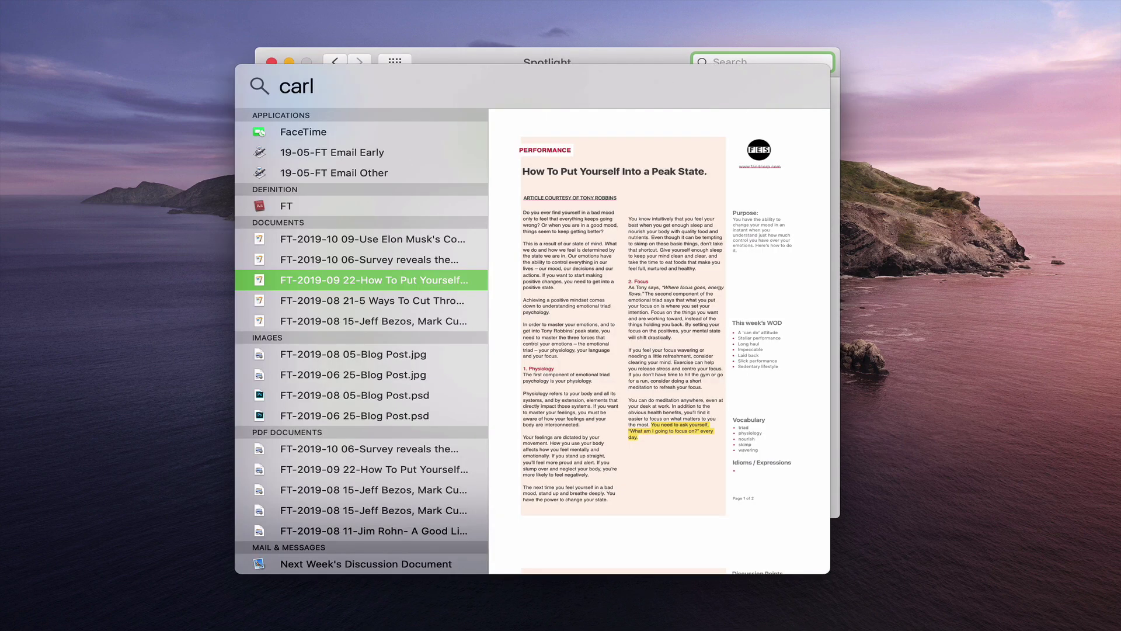
text( pullei)
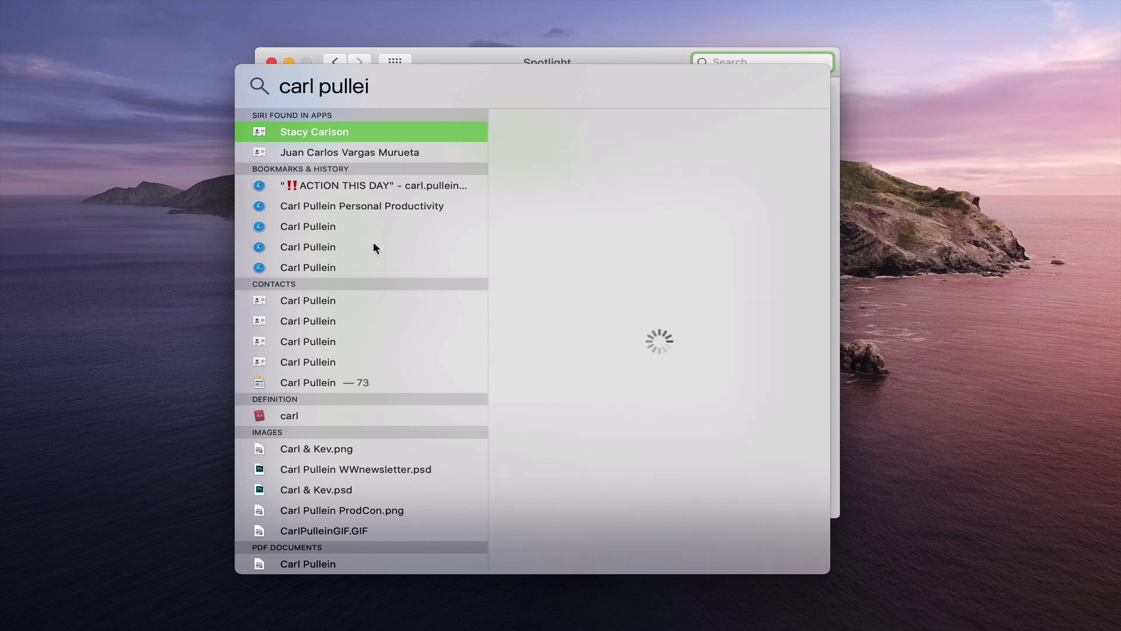
text(n)
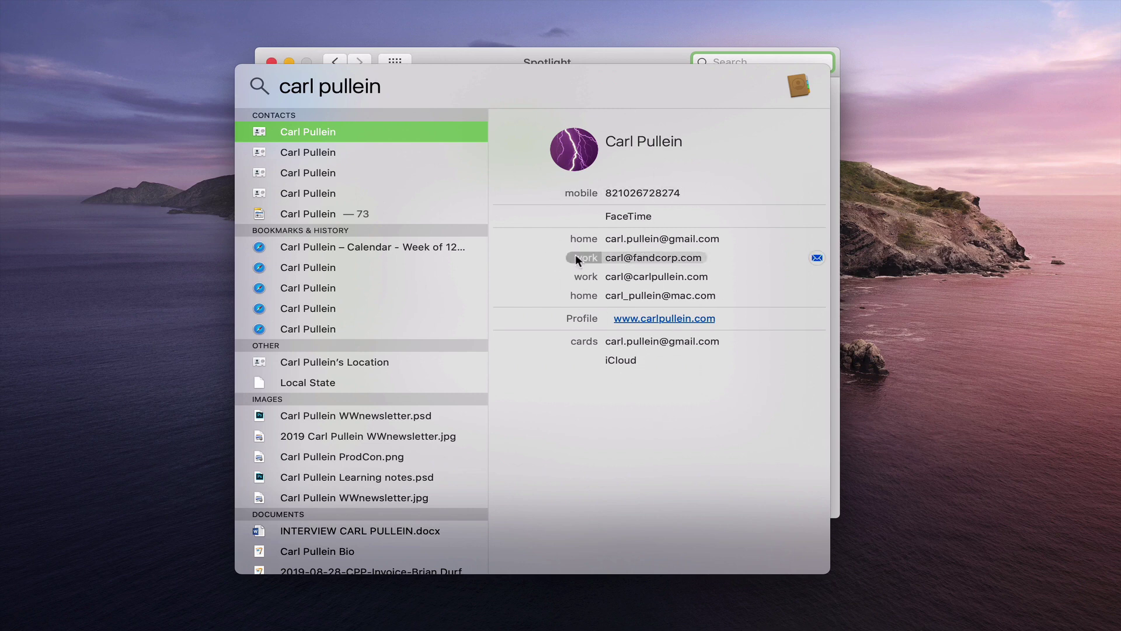
mouse_move(534, 263)
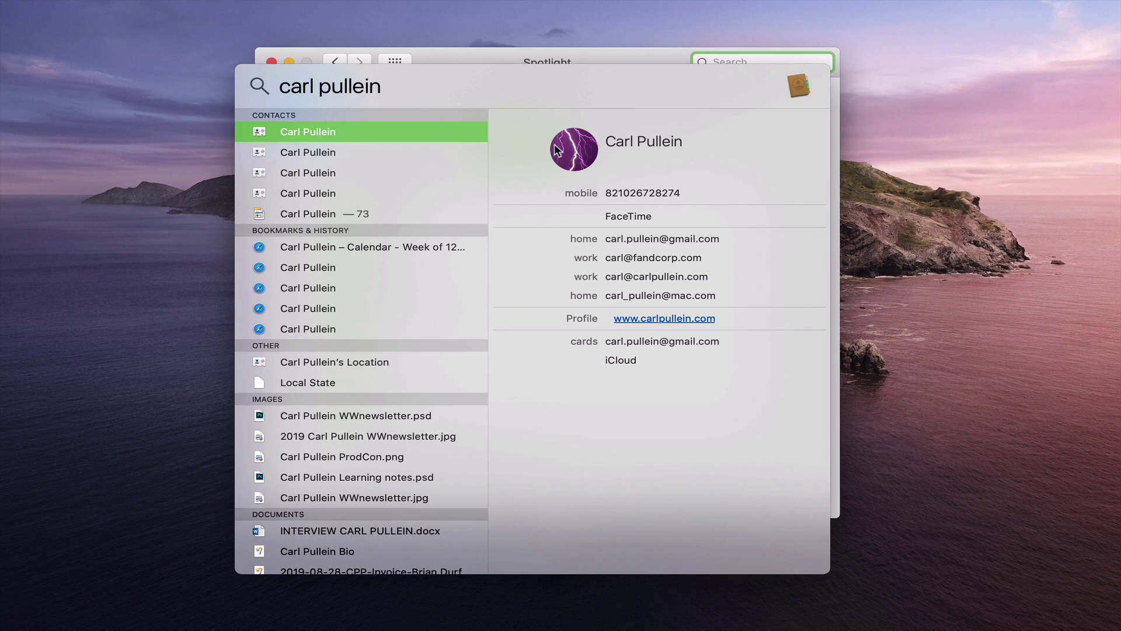
click(901, 331)
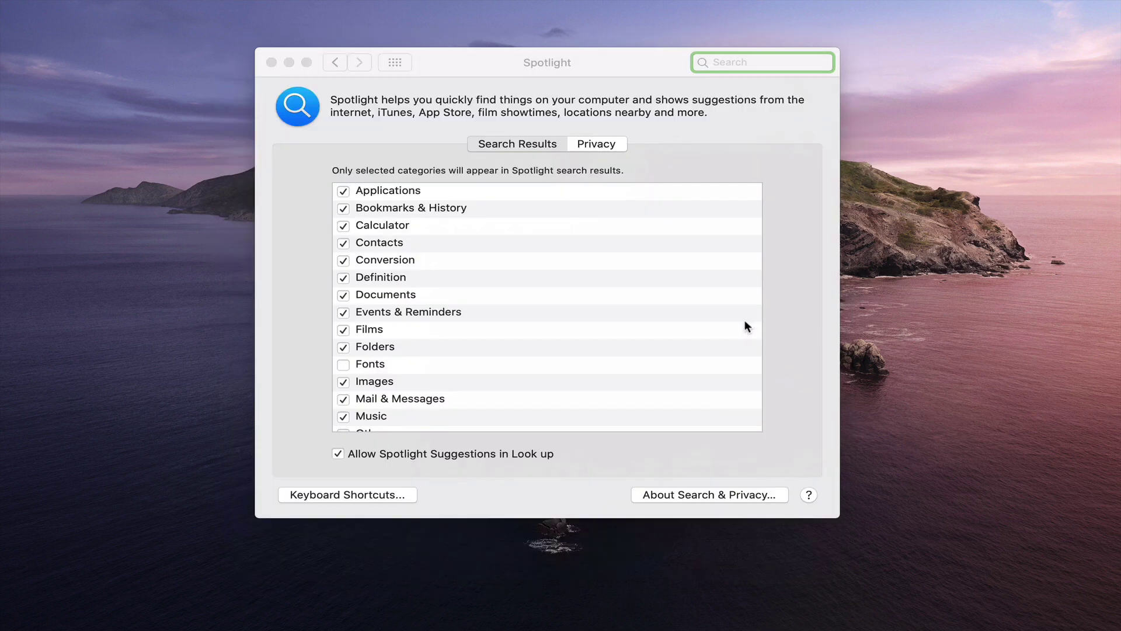
click(489, 288)
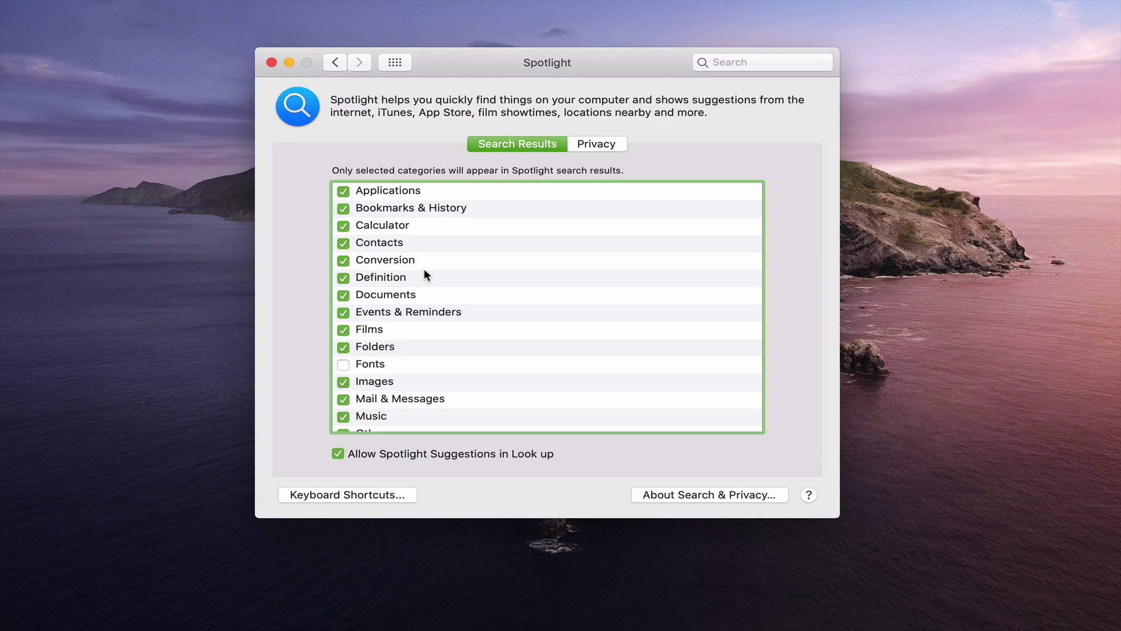
- Reopen Spotlight and enter '27 degrees' to see the 80.6 °F conversion
key(super+space)
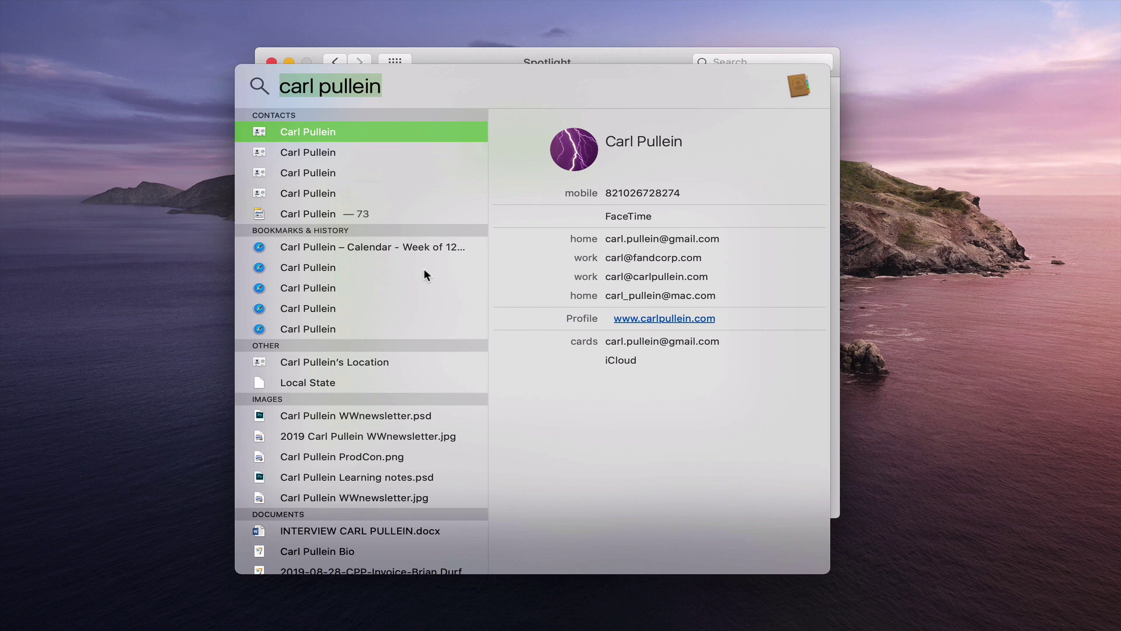
text(27)
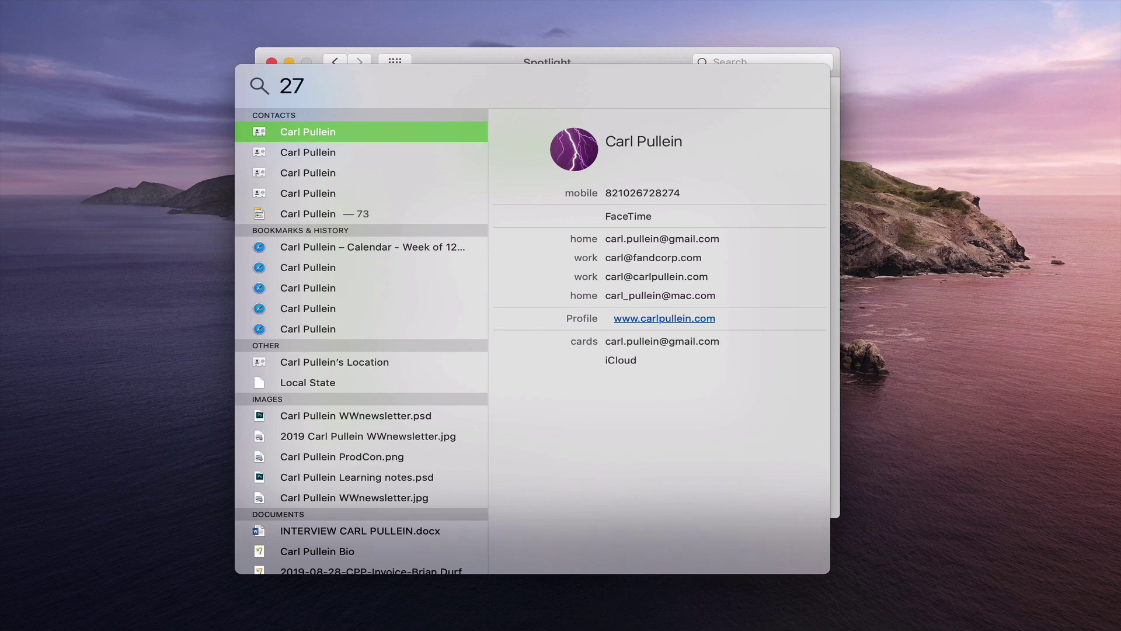
text( degrees)
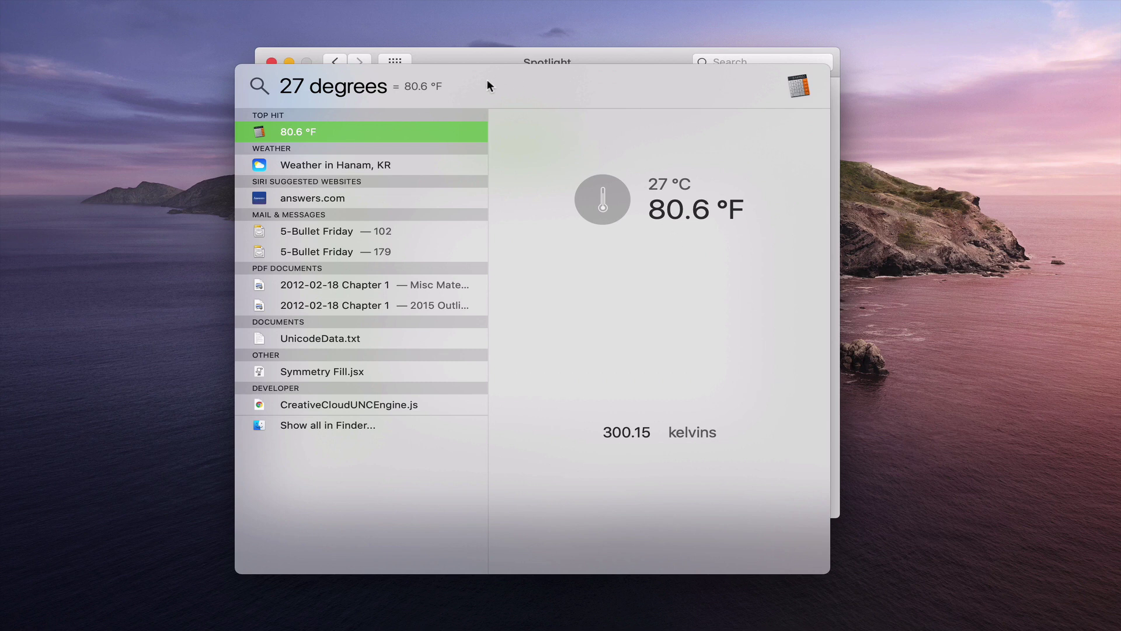
text(20)
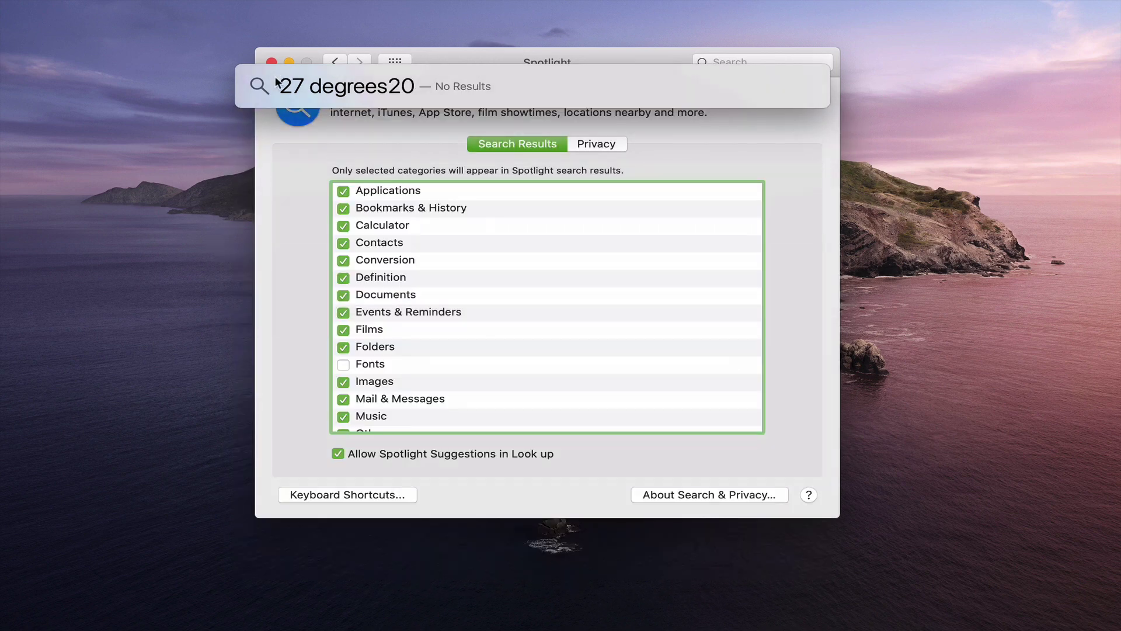
- Replace the query with 2000*15 to get 30,000, then close Spotlight
drag(277, 83, 425, 86)
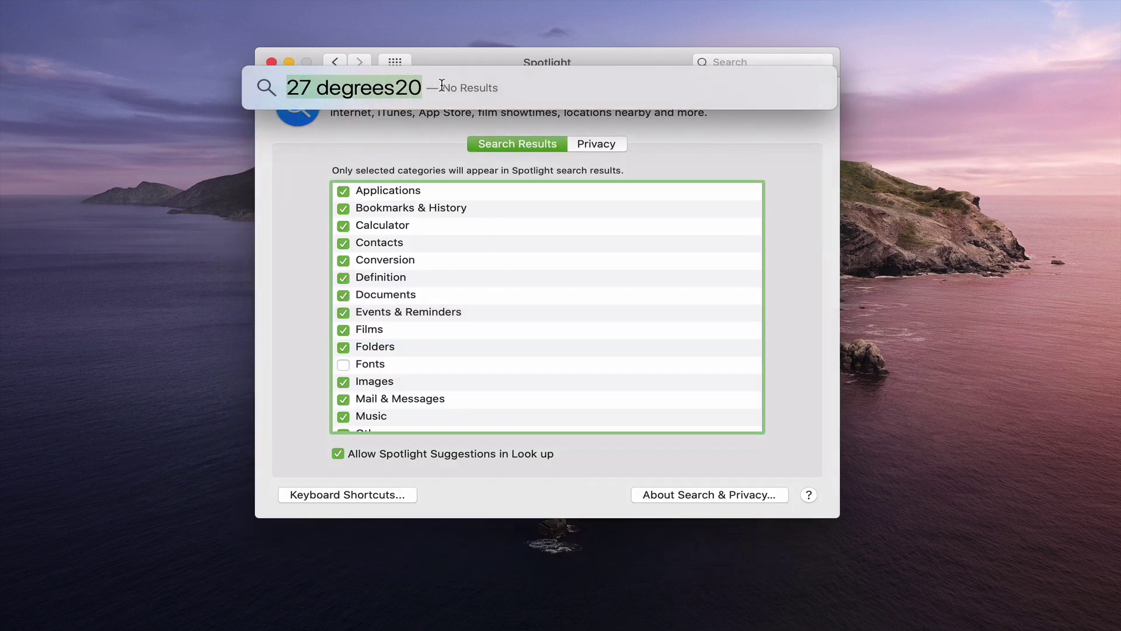
text(2000)
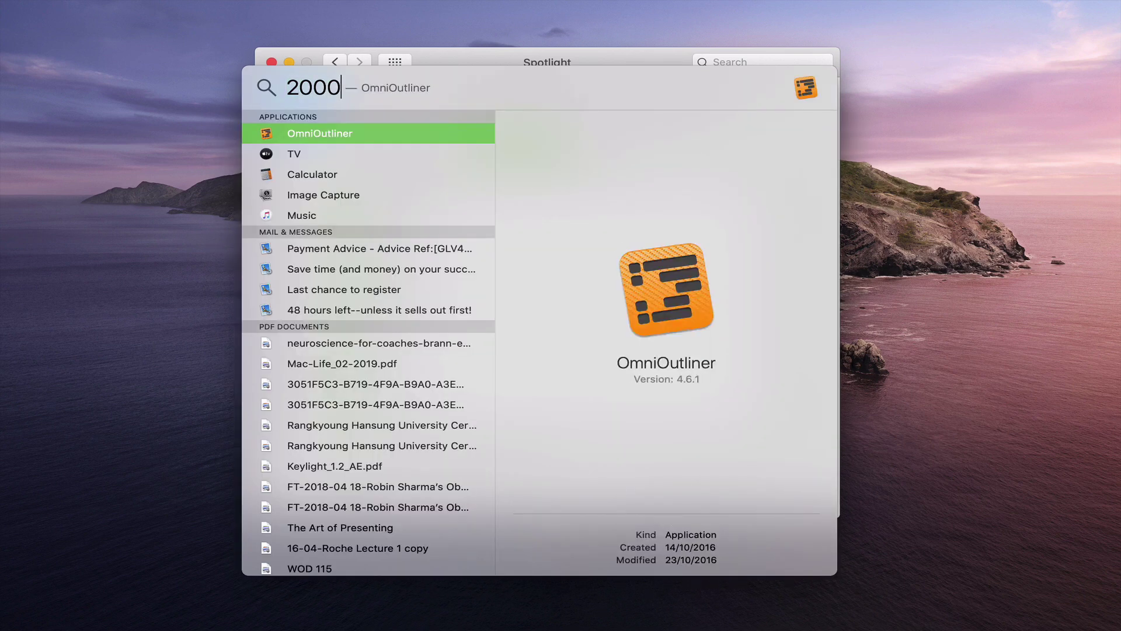
text(*15)
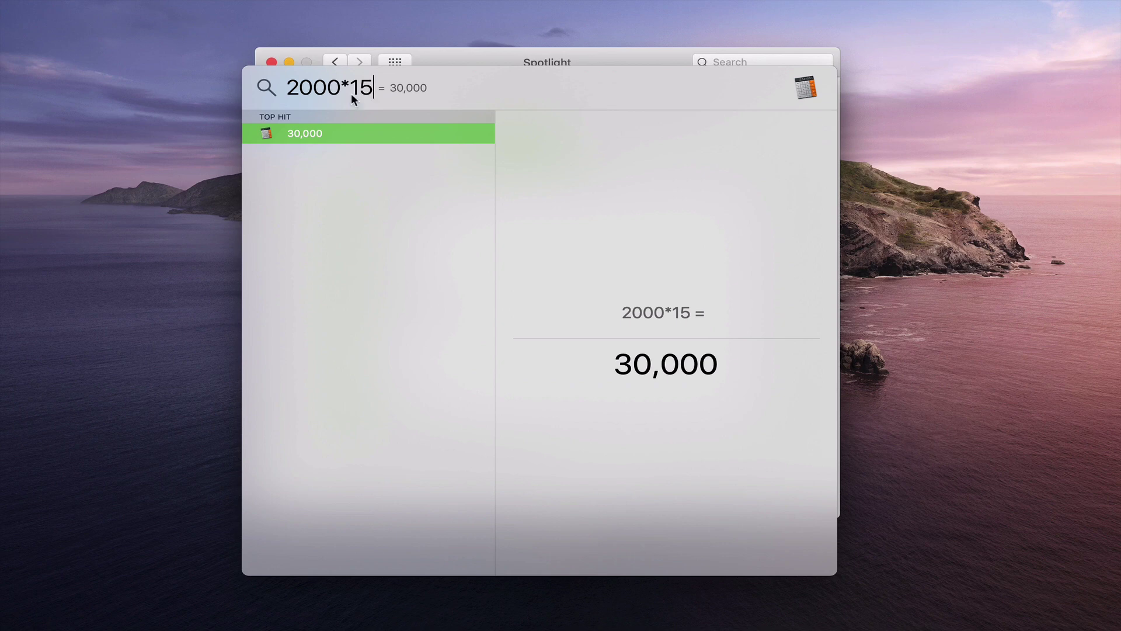
click(206, 156)
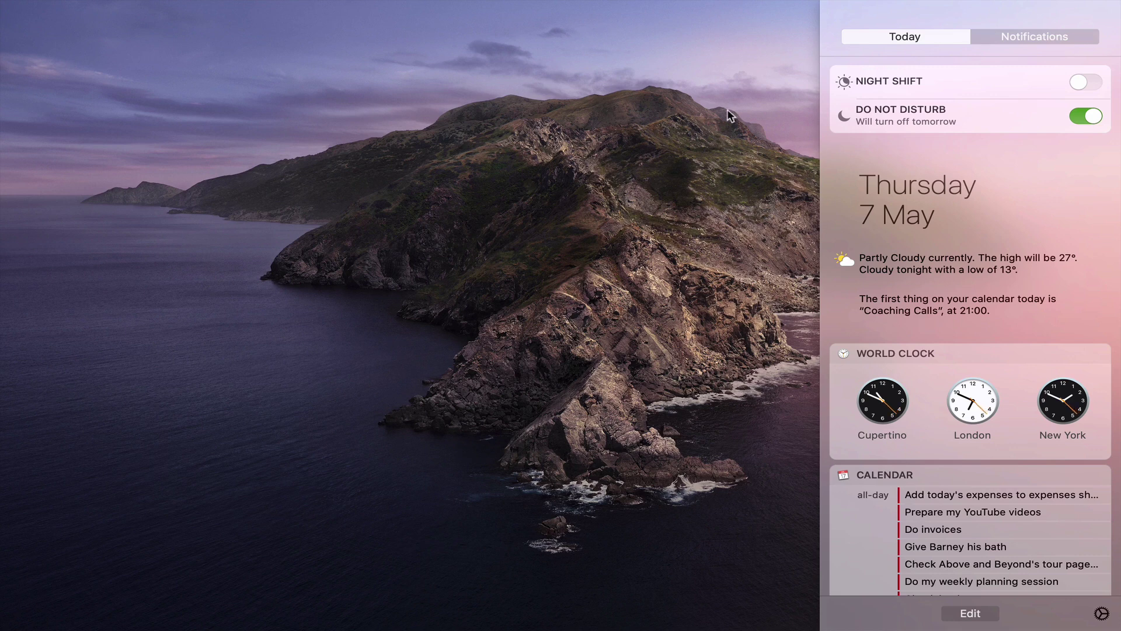
- Scroll the Today widgets down to the World Clock and Calendar task list
scroll(901, 164, down, 3)
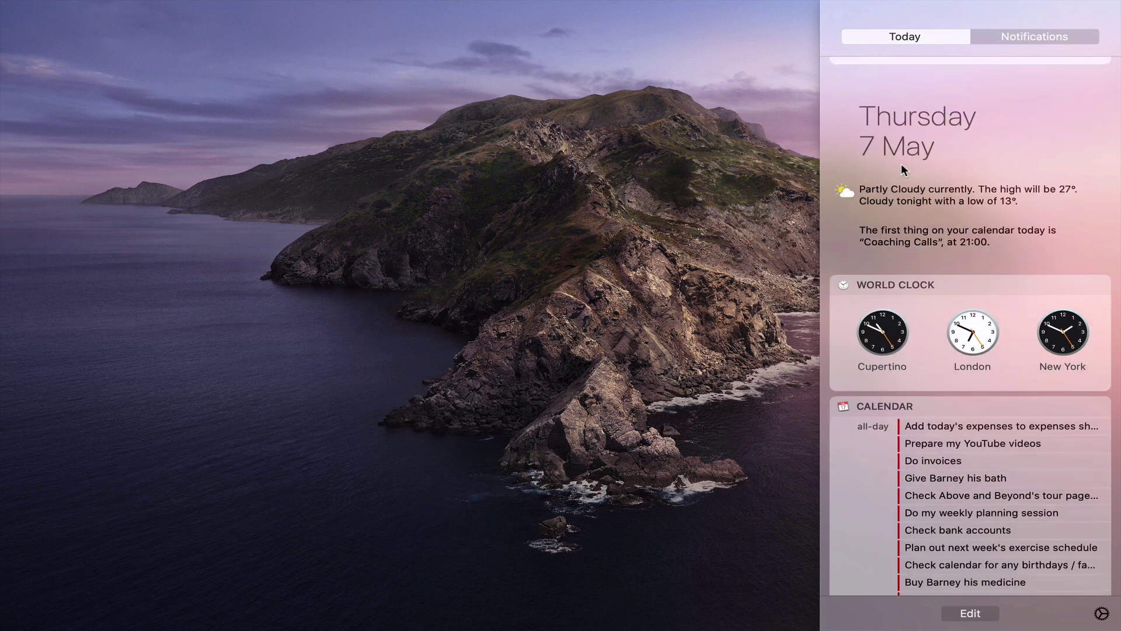
scroll(901, 164, up, 3)
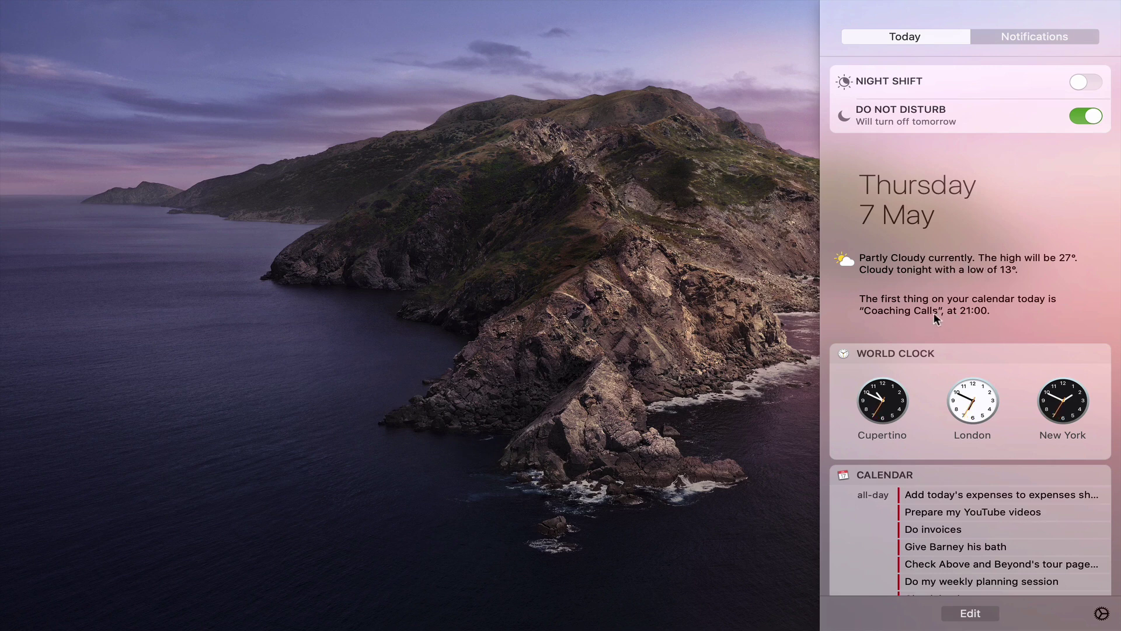
scroll(928, 287, down, 6)
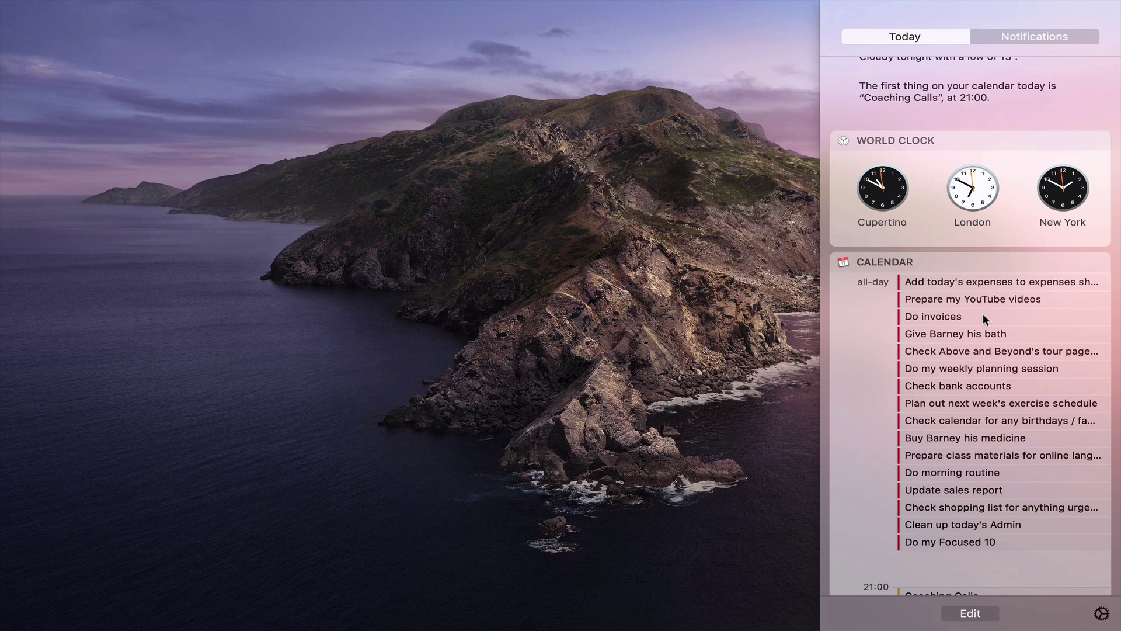
scroll(984, 313, down, 4)
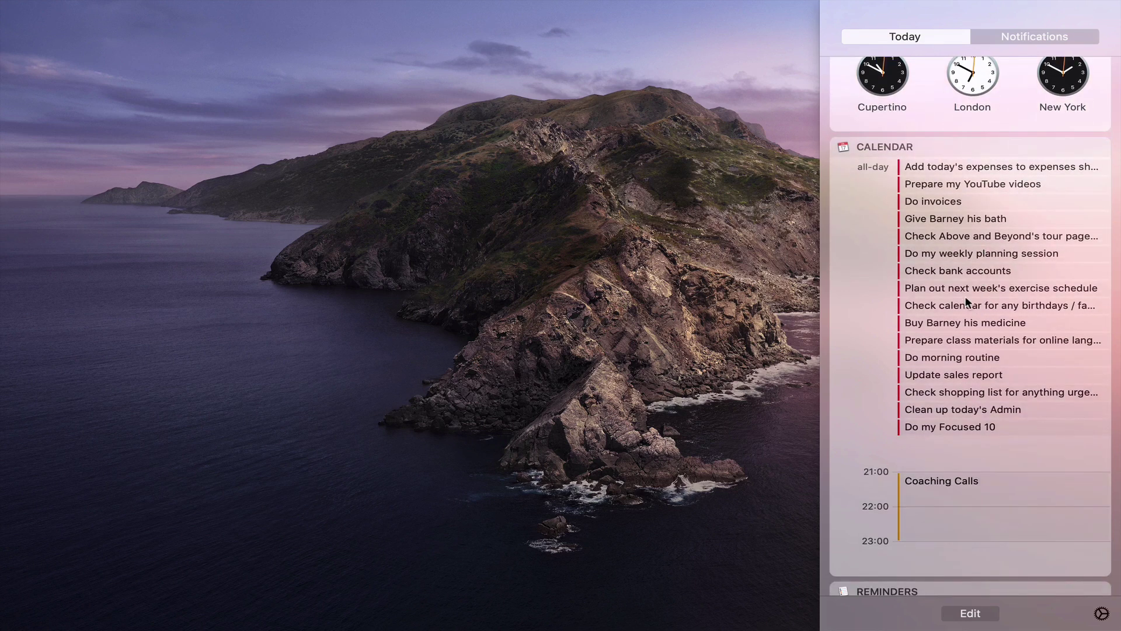
scroll(965, 296, down, 2)
scroll(965, 297, up, 2)
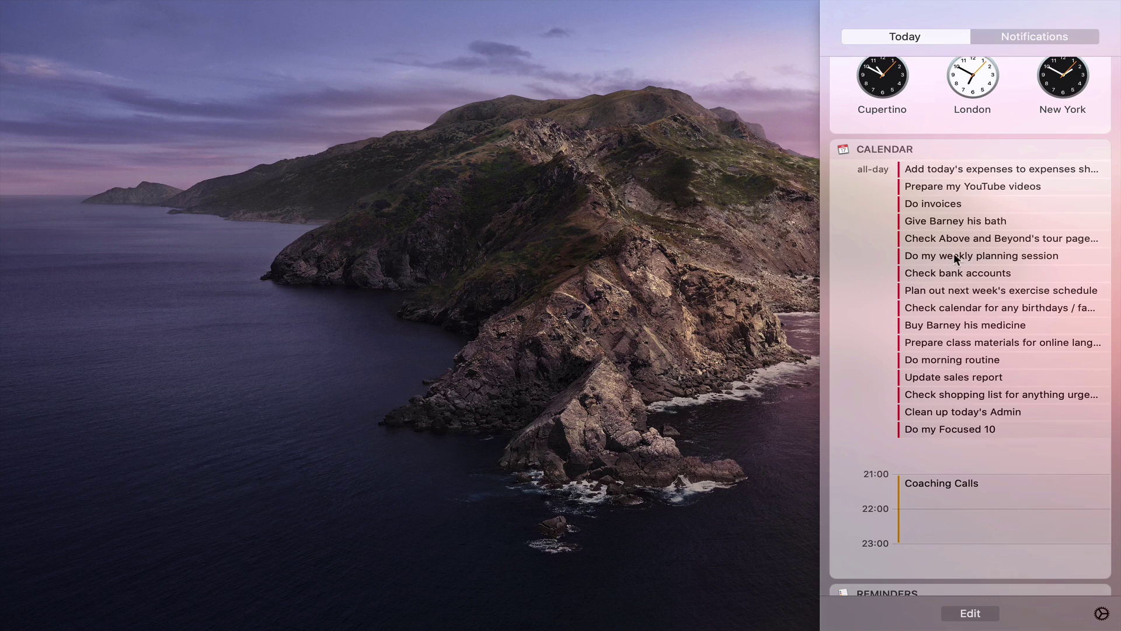
scroll(956, 287, down, 1)
scroll(955, 286, up, 2)
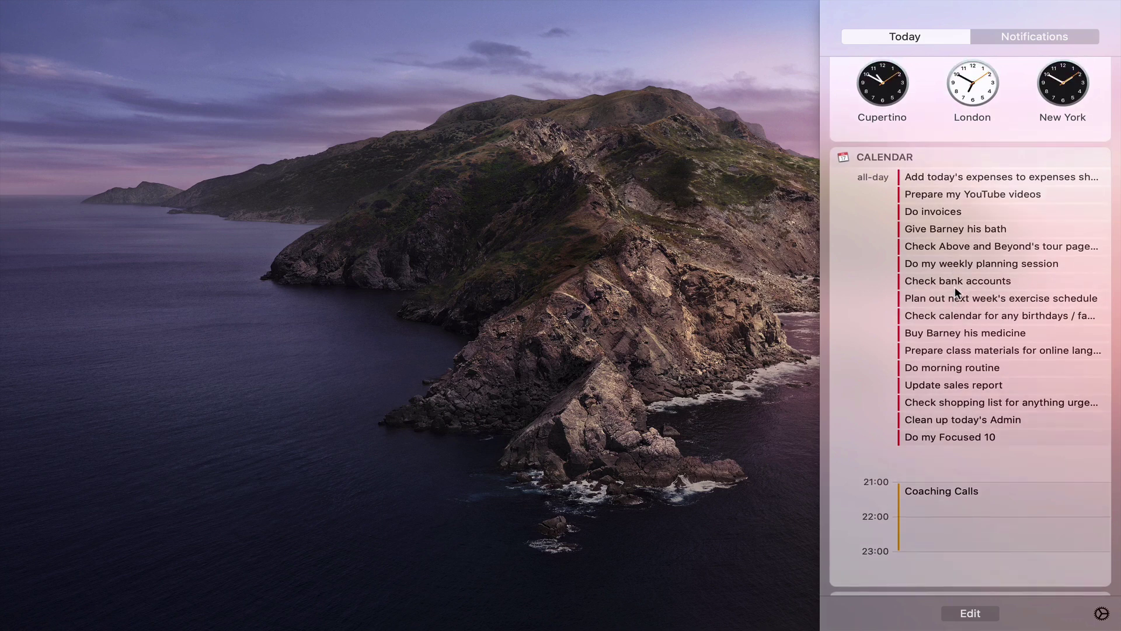
scroll(954, 287, down, 1)
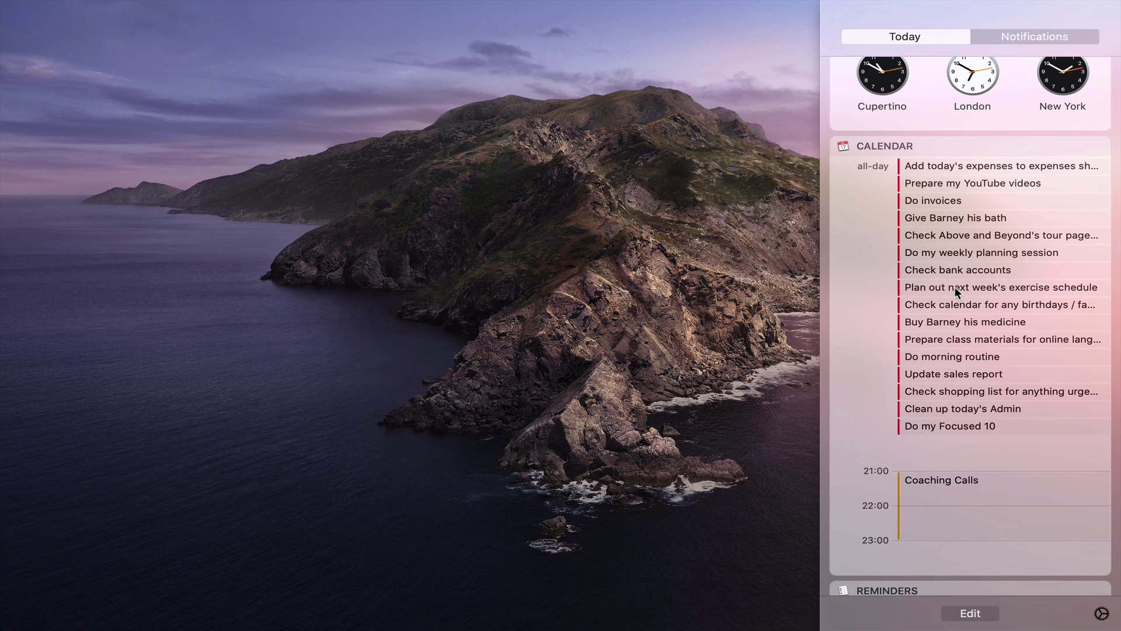
scroll(955, 287, down, 5)
scroll(948, 315, down, 2)
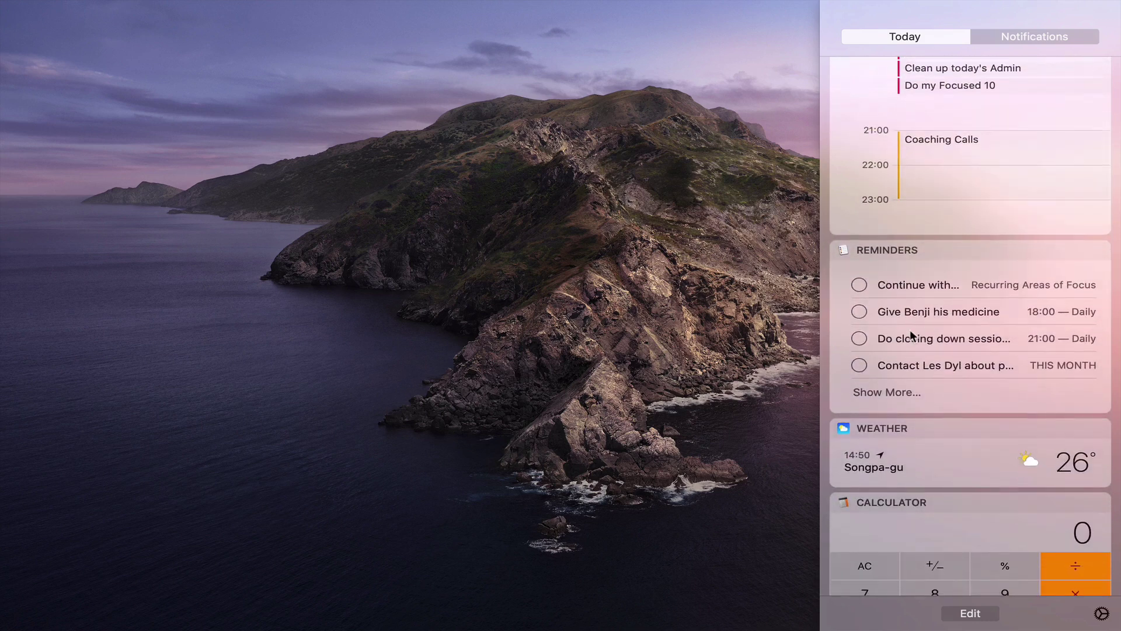
click(898, 390)
scroll(898, 288, up, 5)
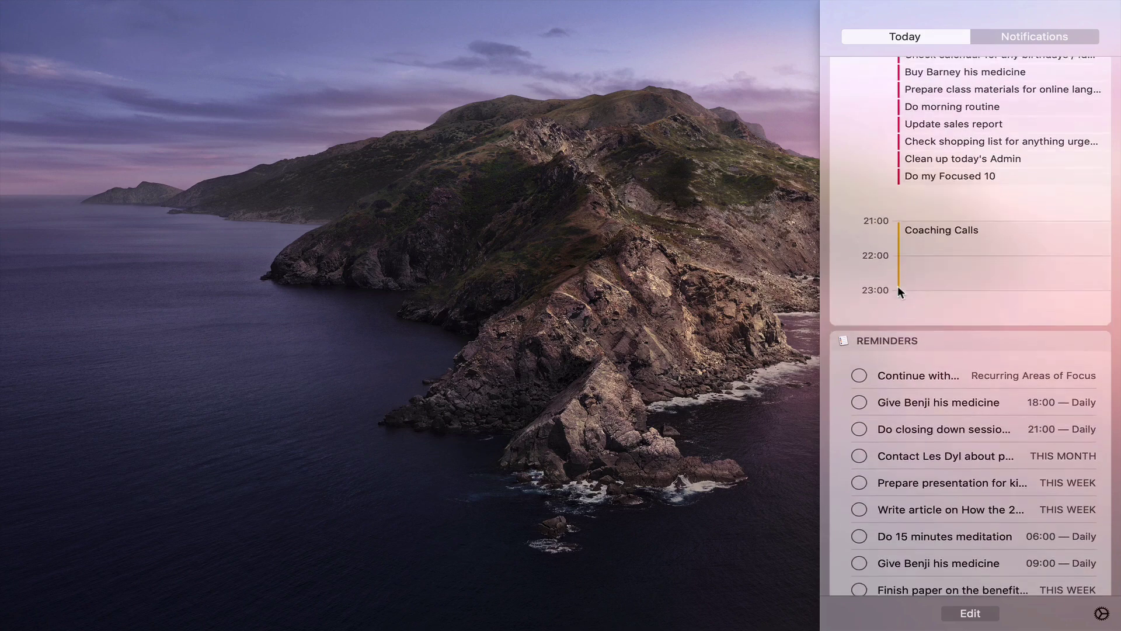
scroll(898, 286, down, 9)
scroll(898, 286, up, 4)
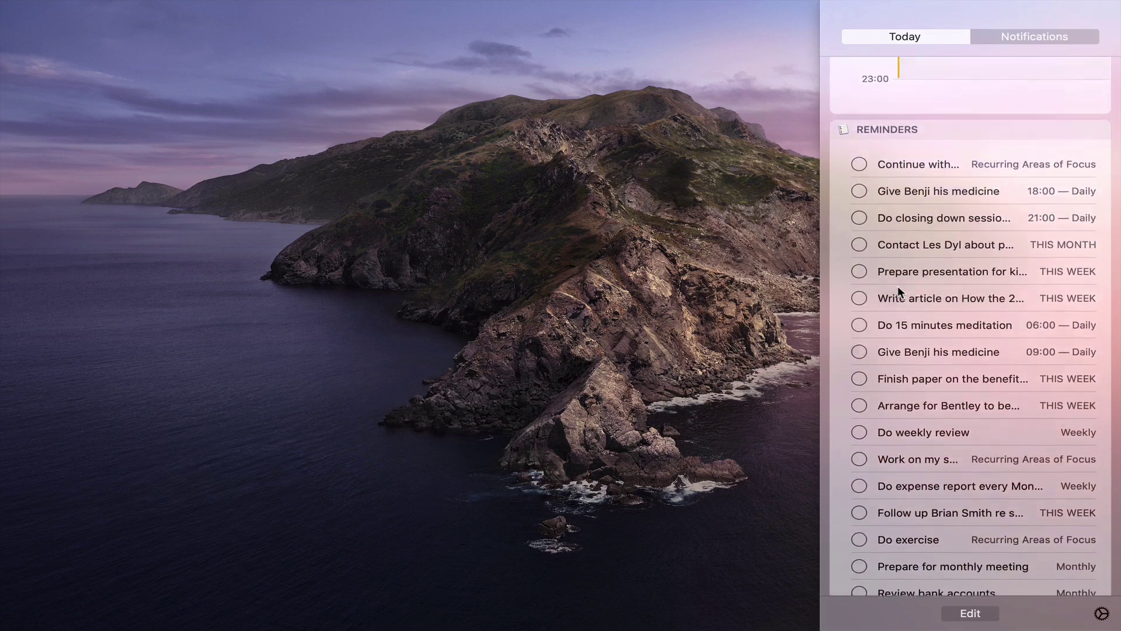
scroll(898, 286, down, 4)
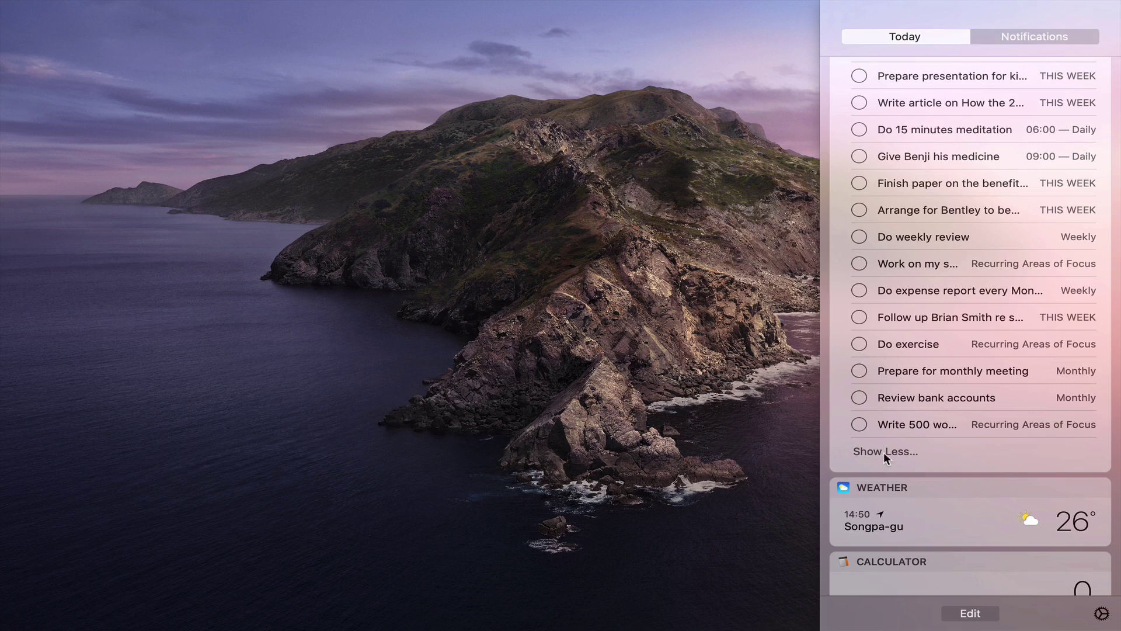
click(884, 453)
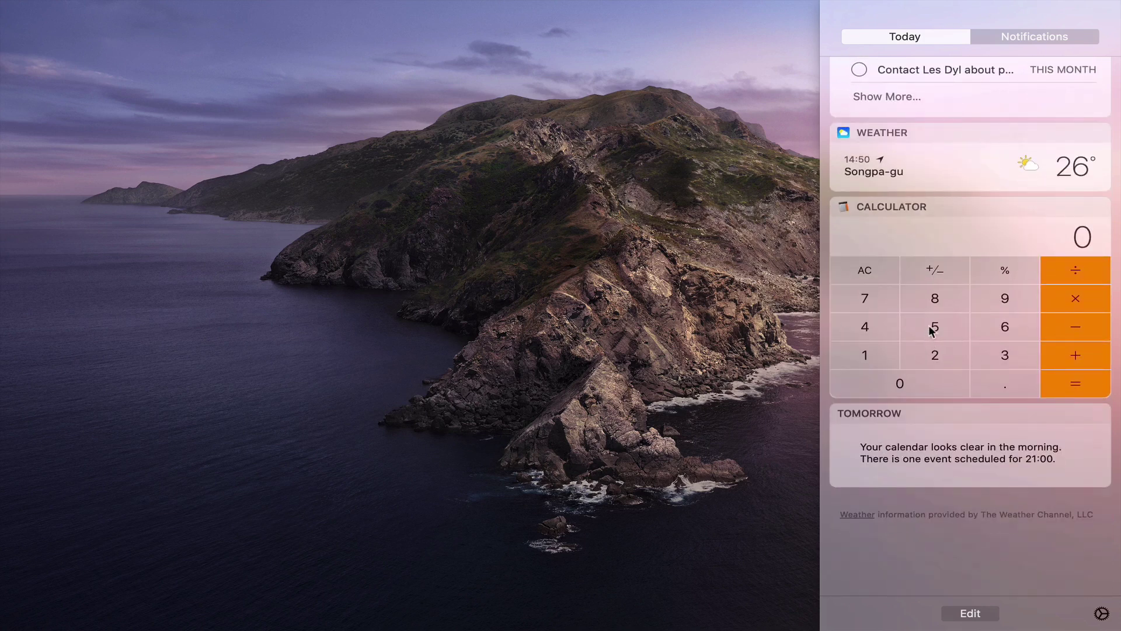
click(976, 612)
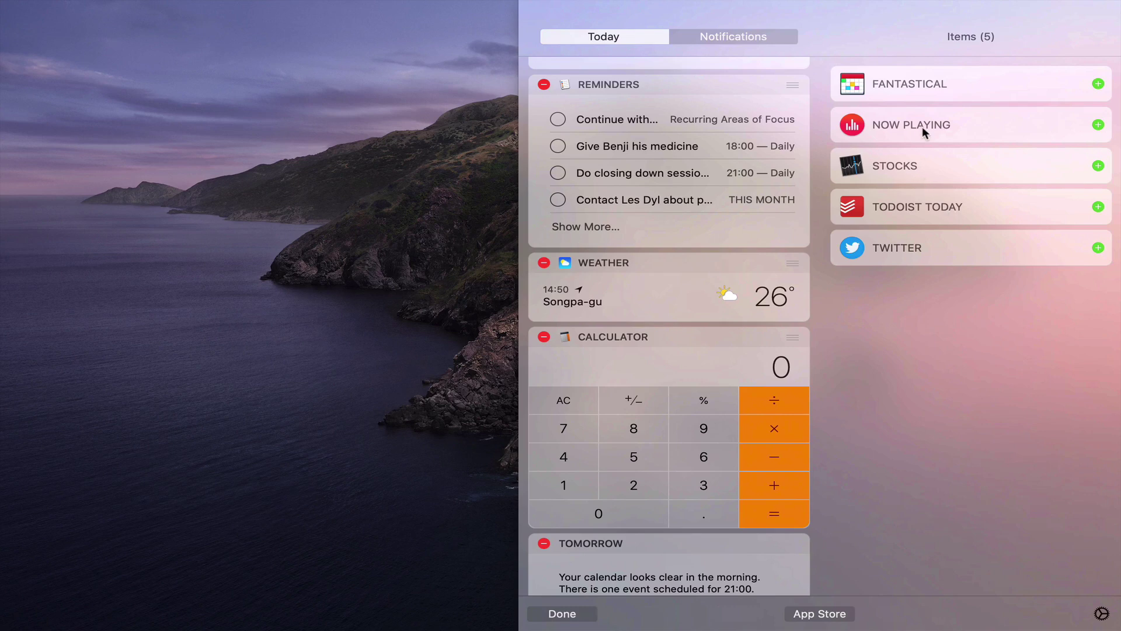
click(1099, 125)
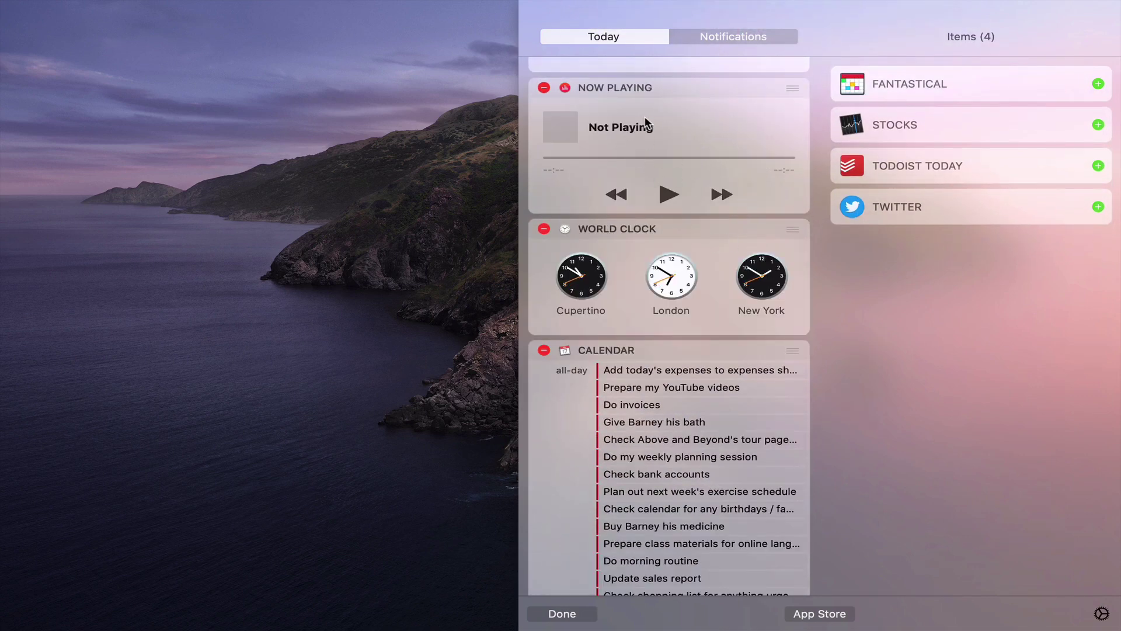
click(544, 87)
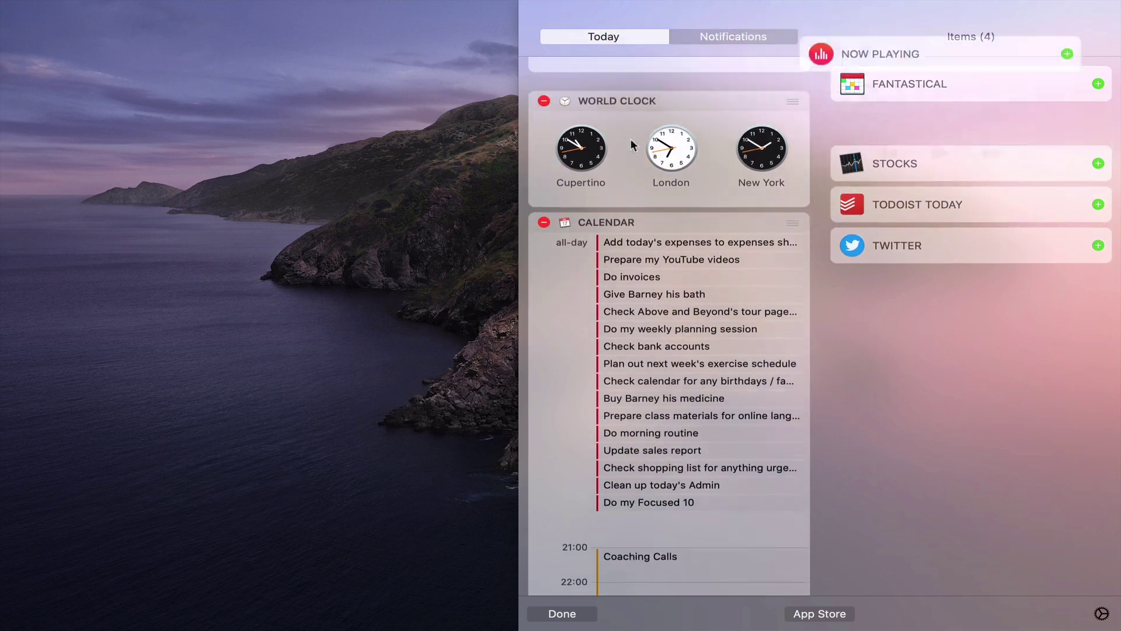
scroll(768, 332, down, 5)
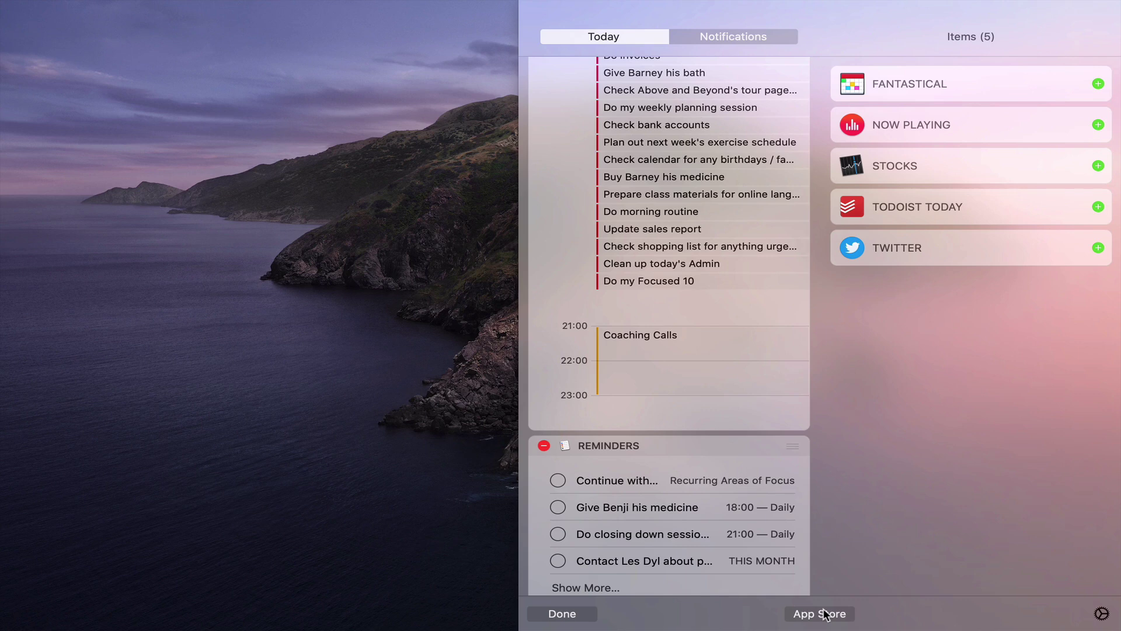
click(558, 614)
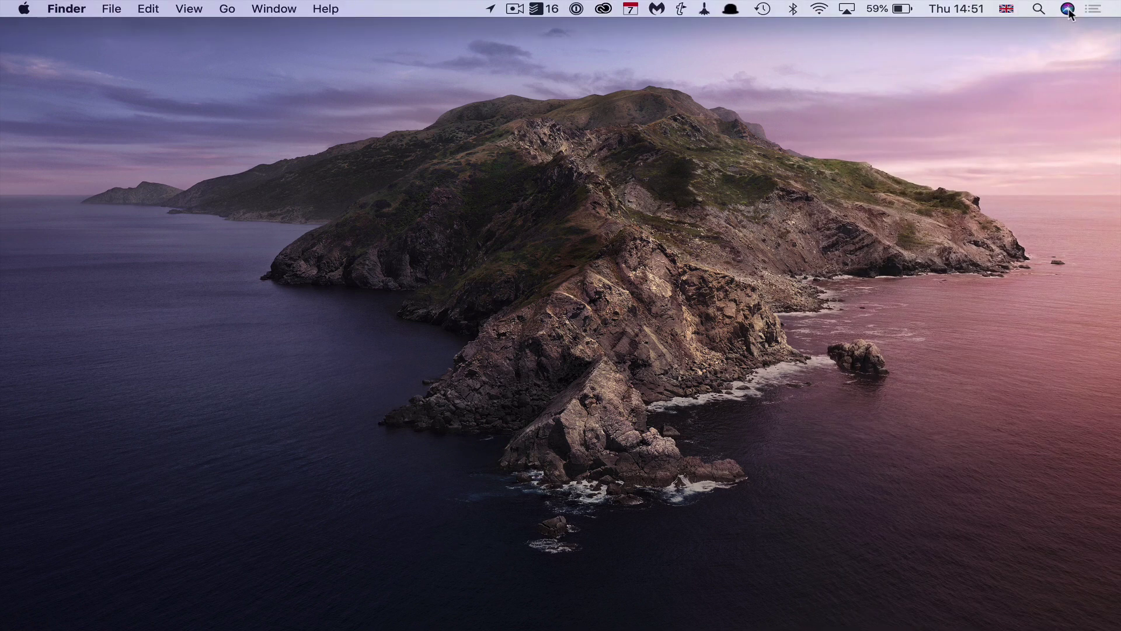
- Reopen Notification Center's Today panel from the menu bar icon
click(1094, 10)
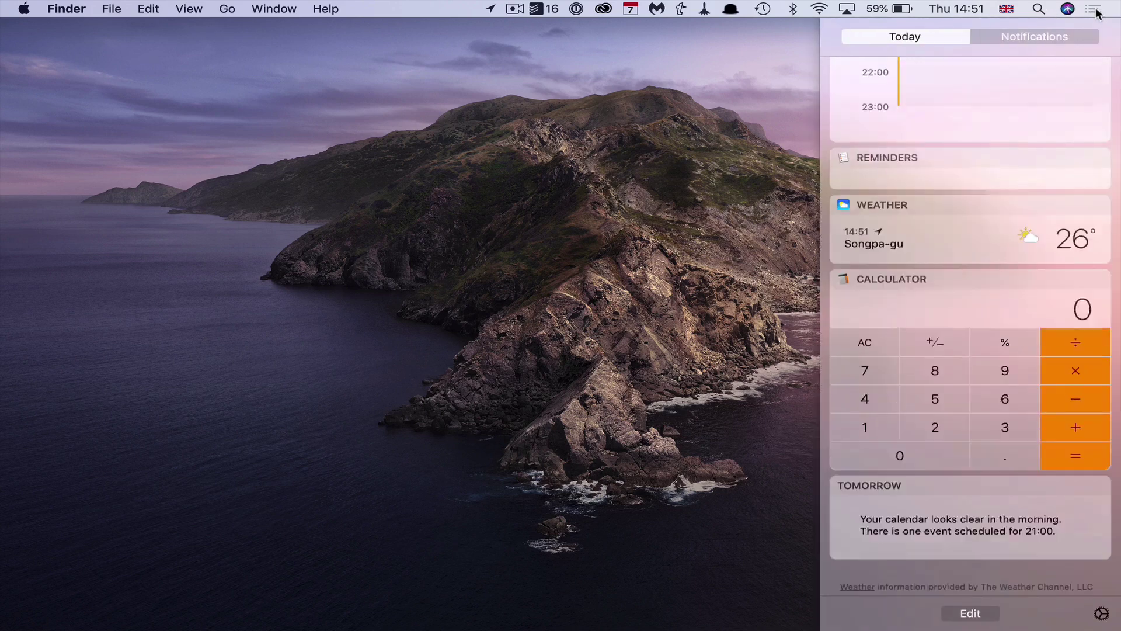